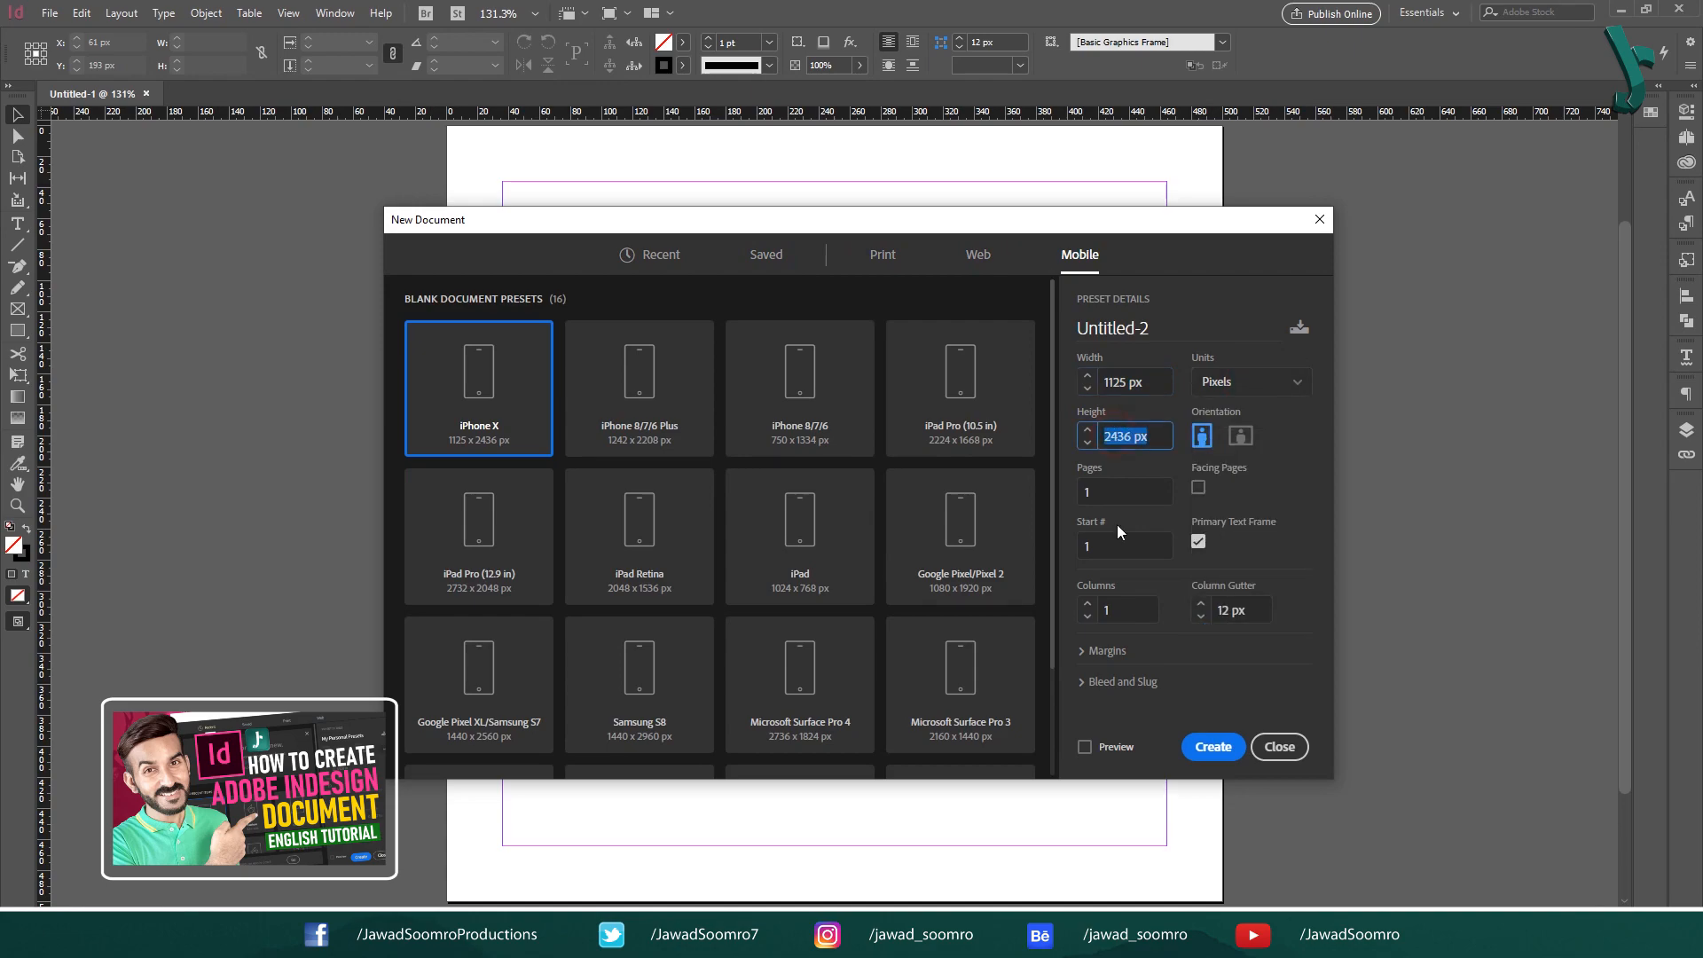
- Review the page count setting in the New Document dialog and dismiss it without creating a document
key(Tab)
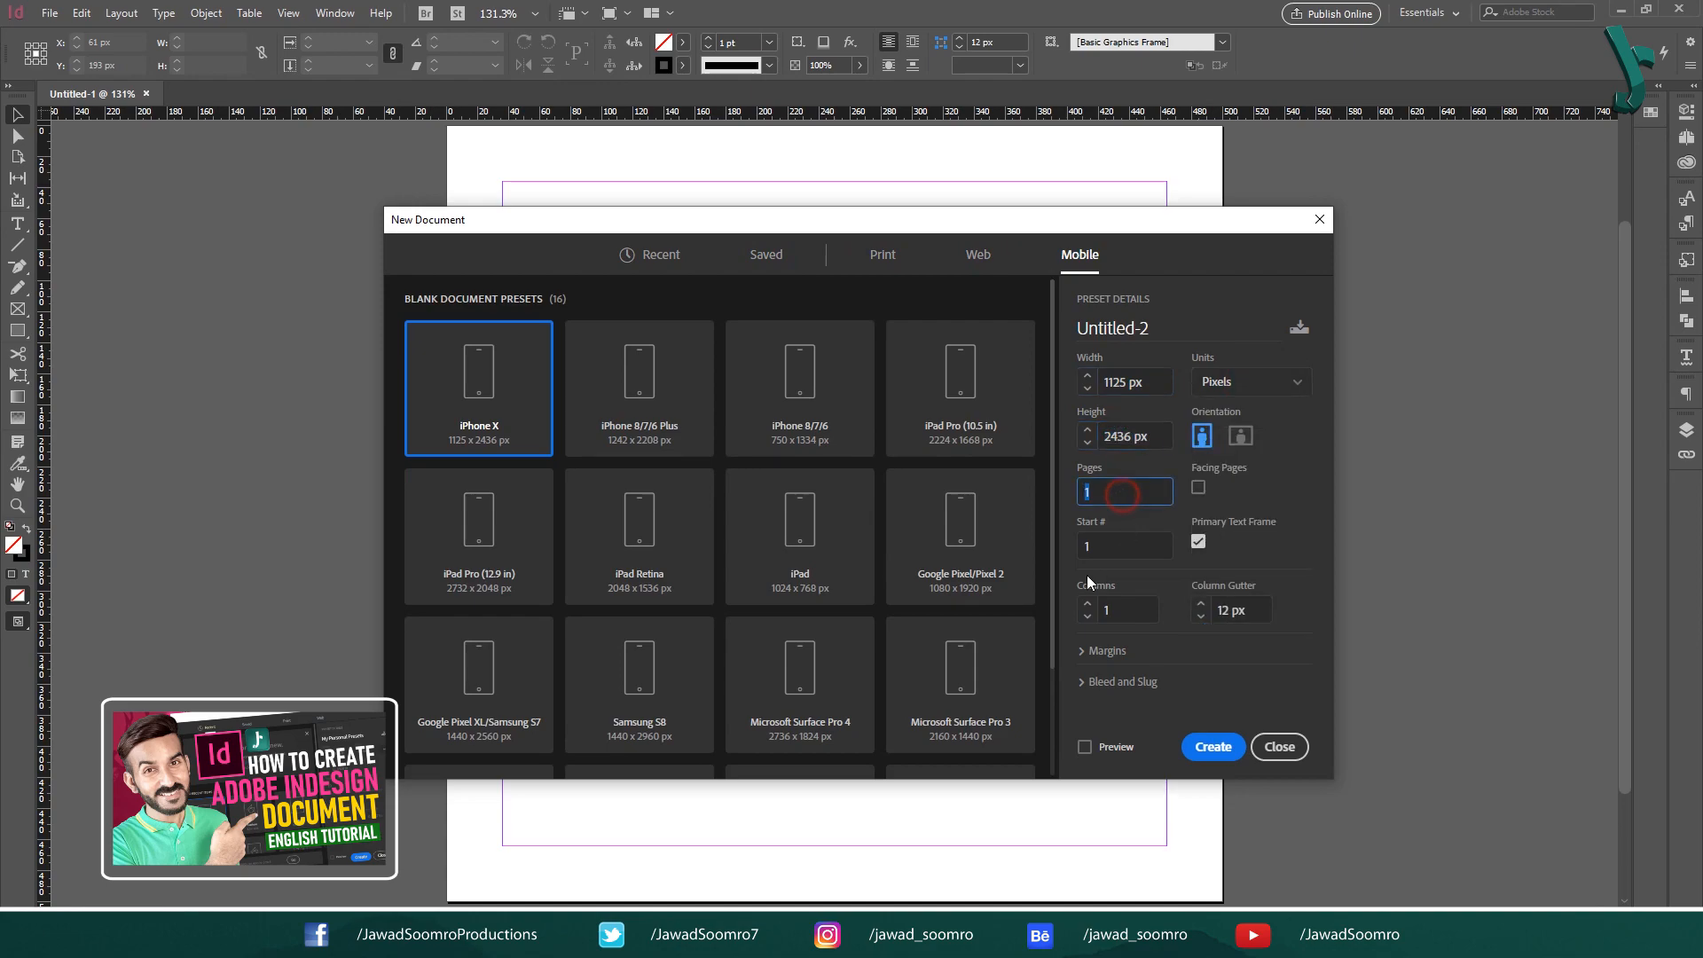
click(1270, 750)
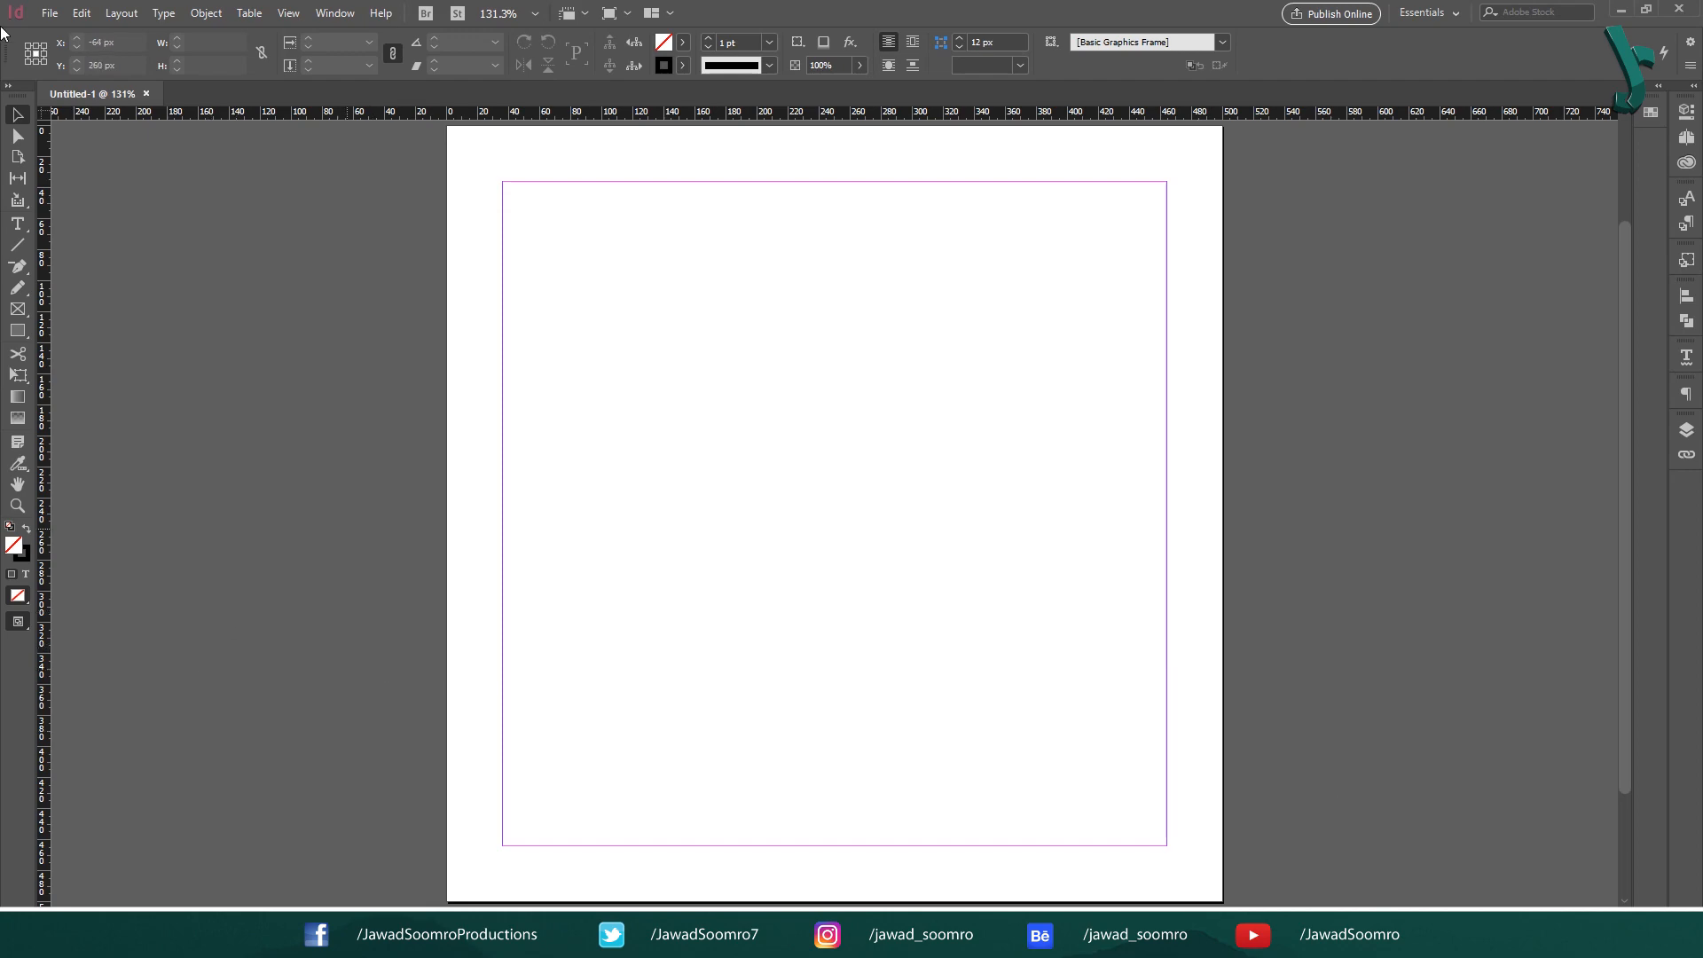
- Try to set the document's number of pages to 5 in Document Setup
click(53, 14)
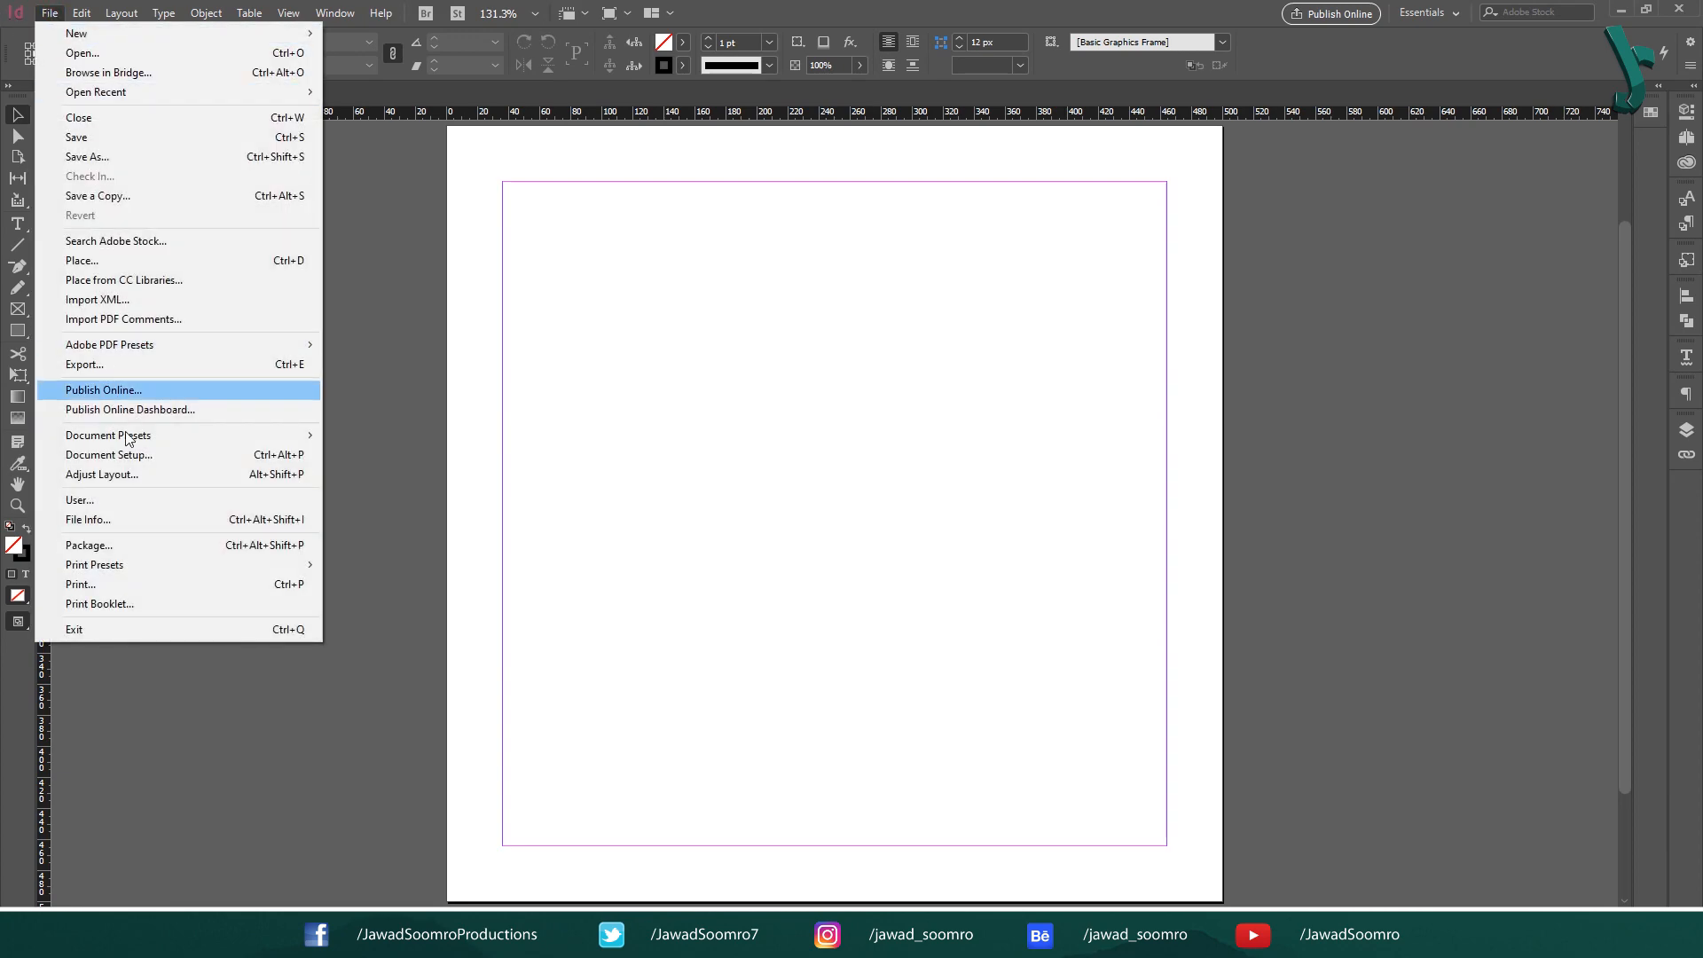
click(310, 455)
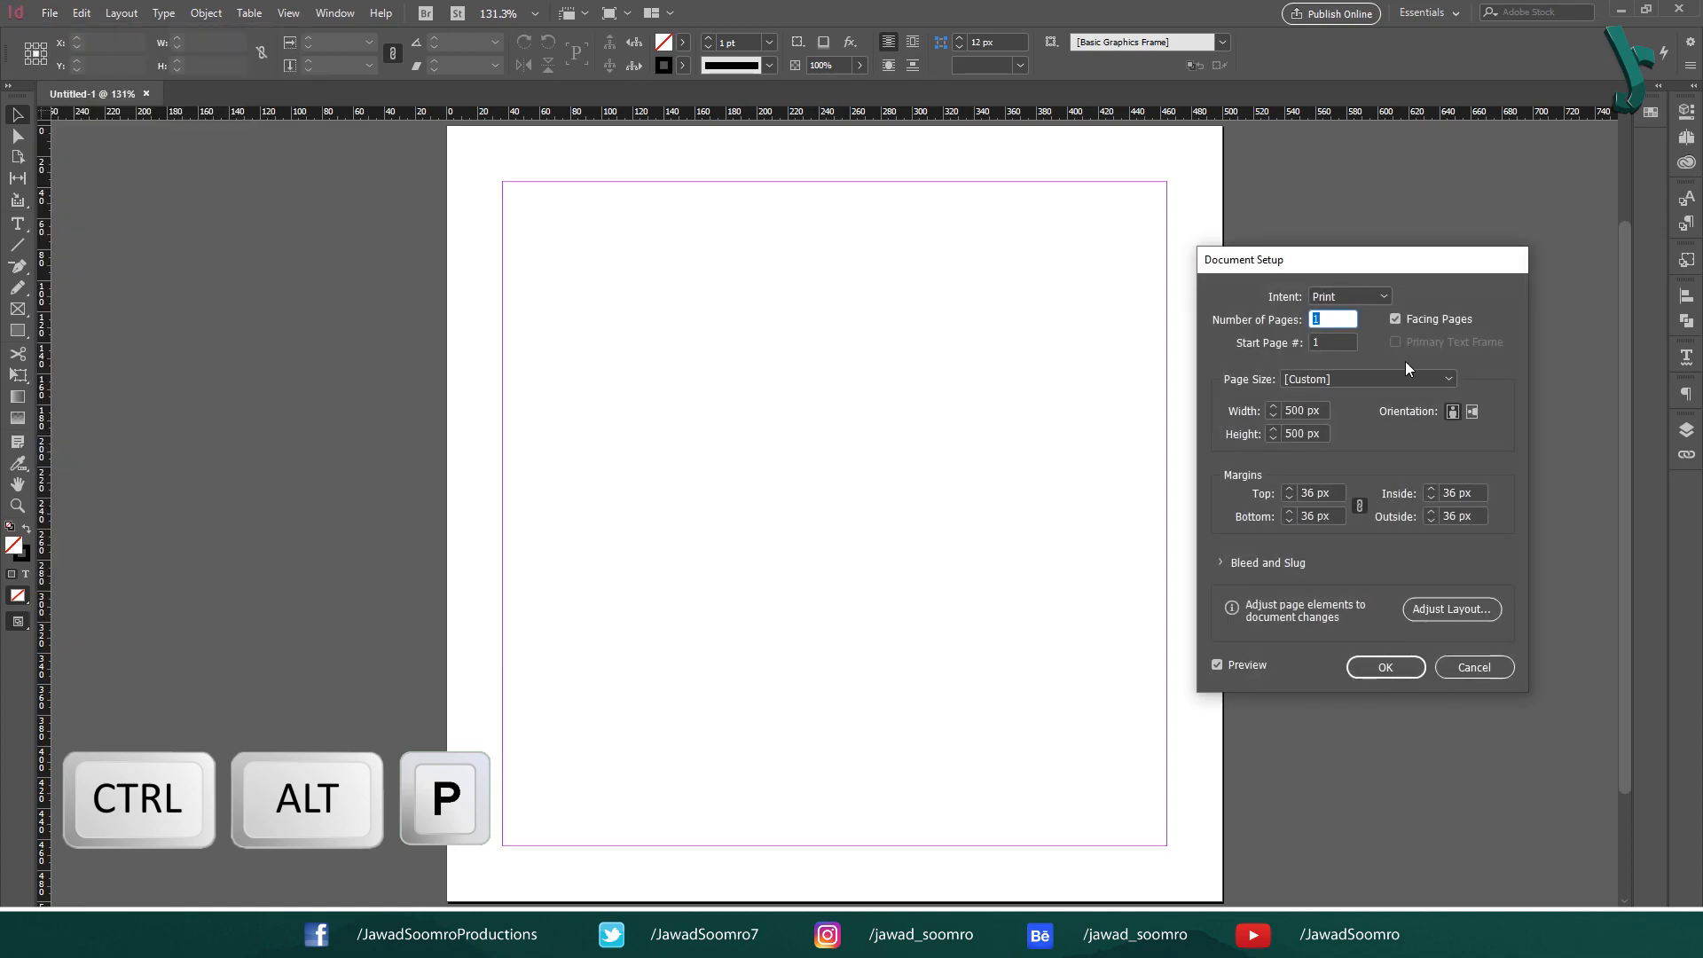
text(5)
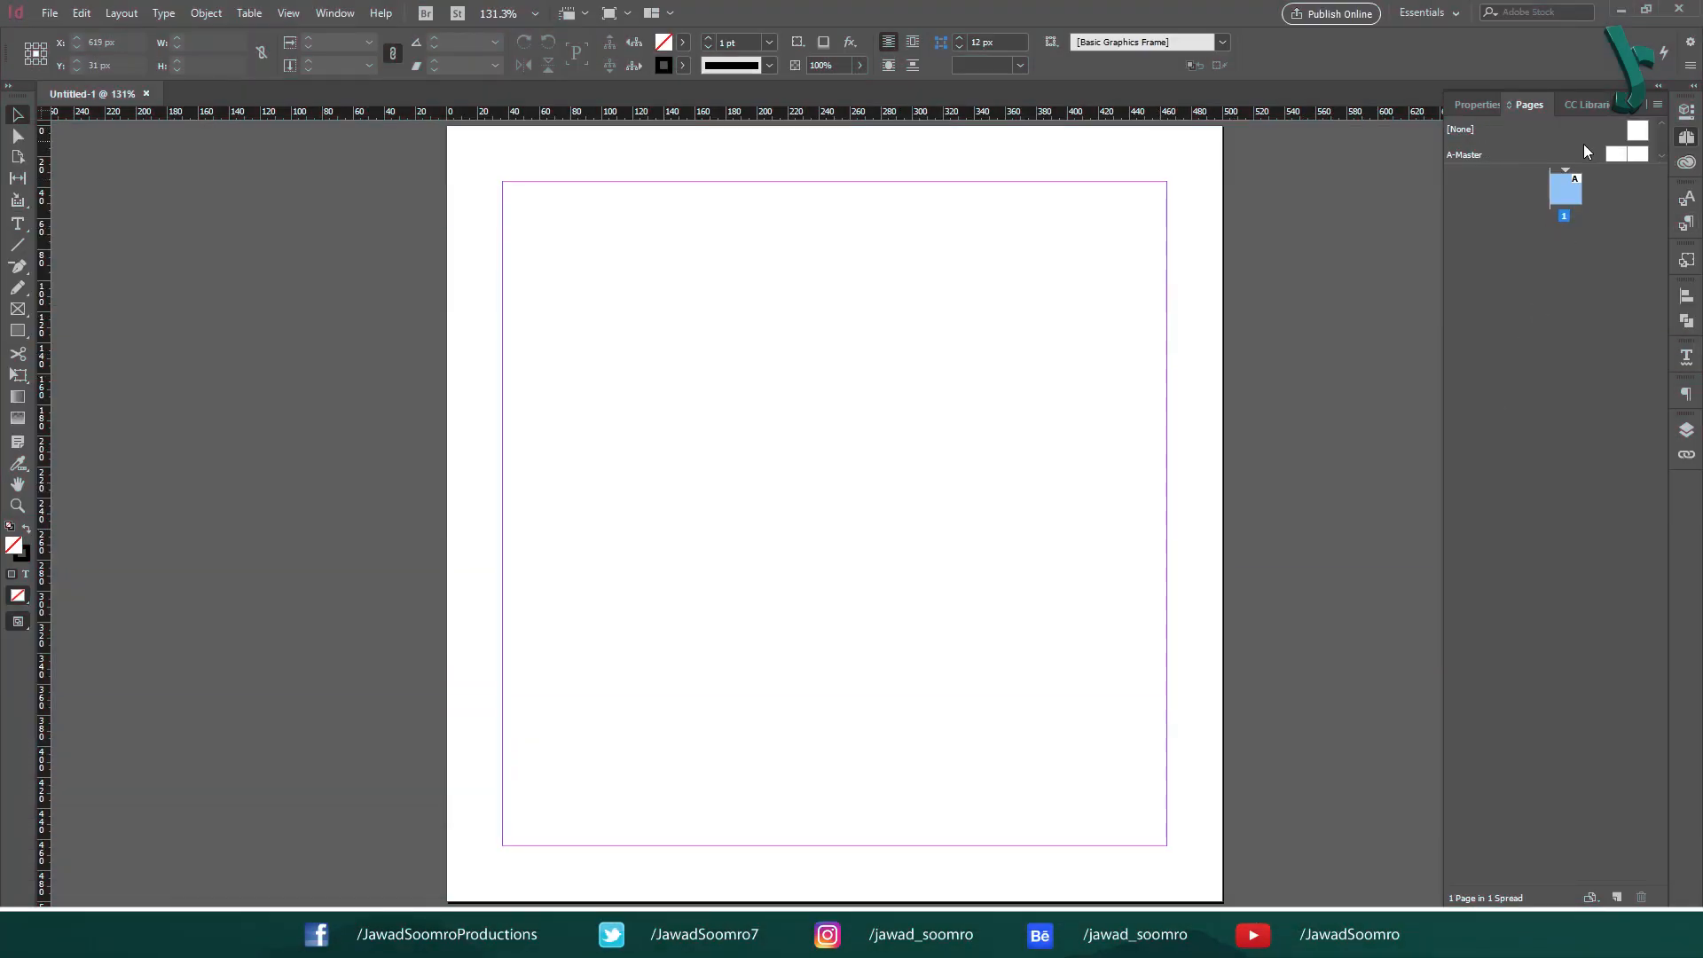
- Collapse and reopen the Pages panel, and create new pages after page 1 until the document has six pages
click(1656, 88)
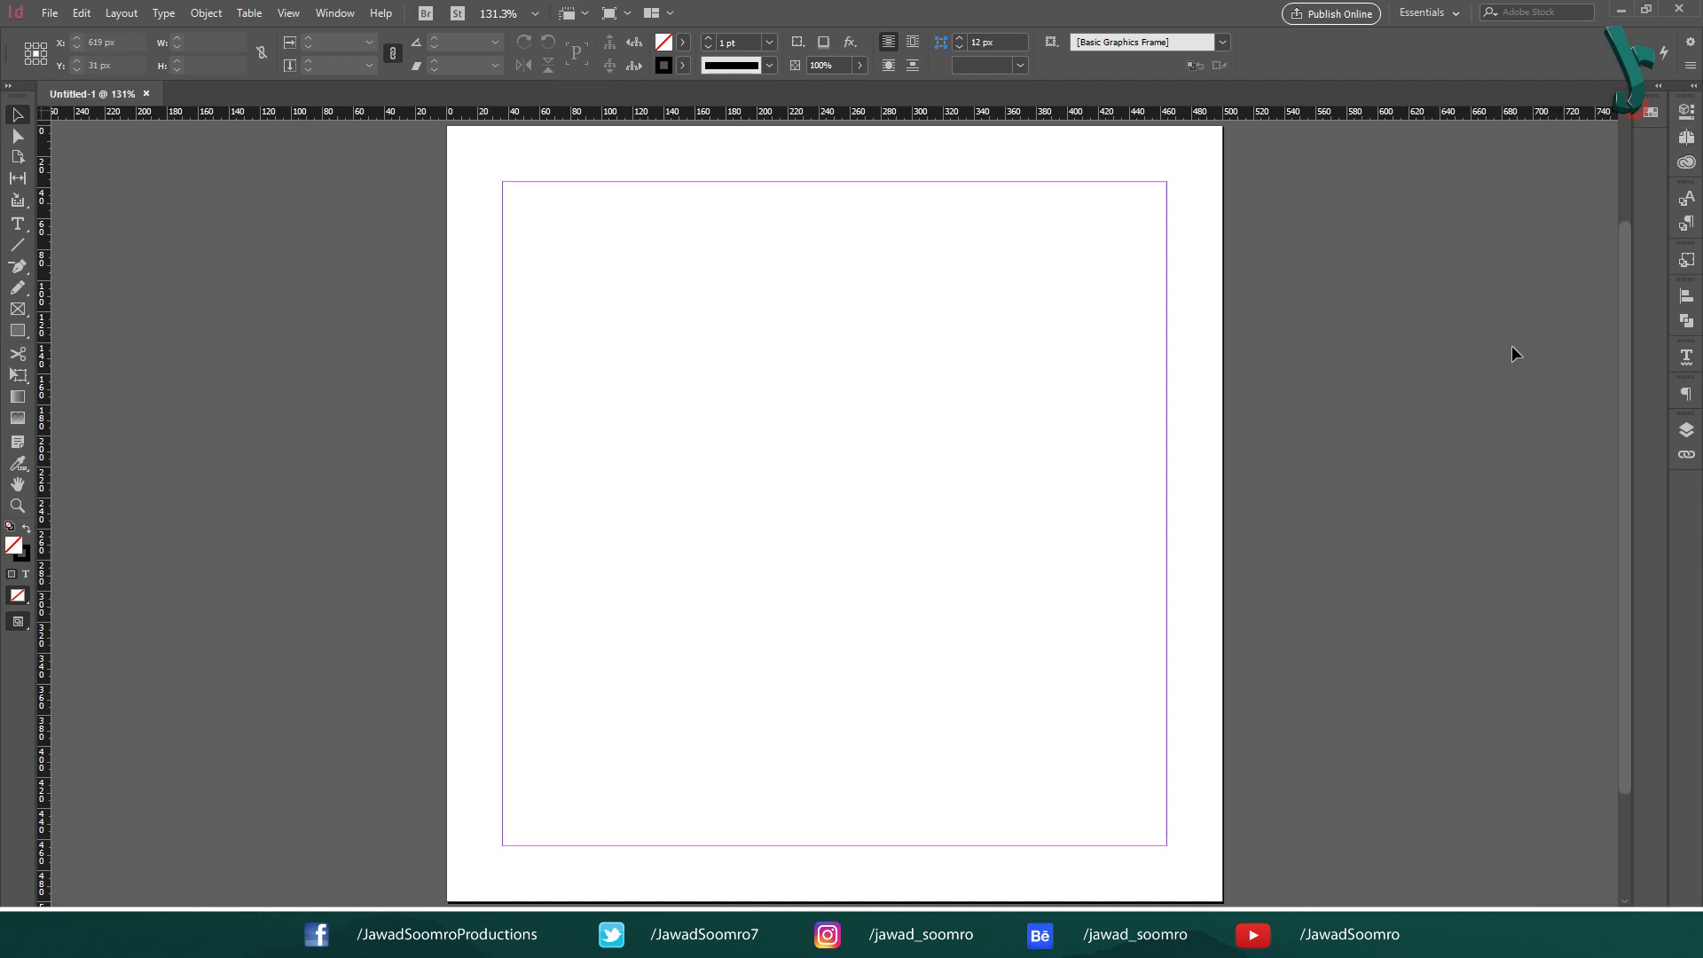
click(319, 14)
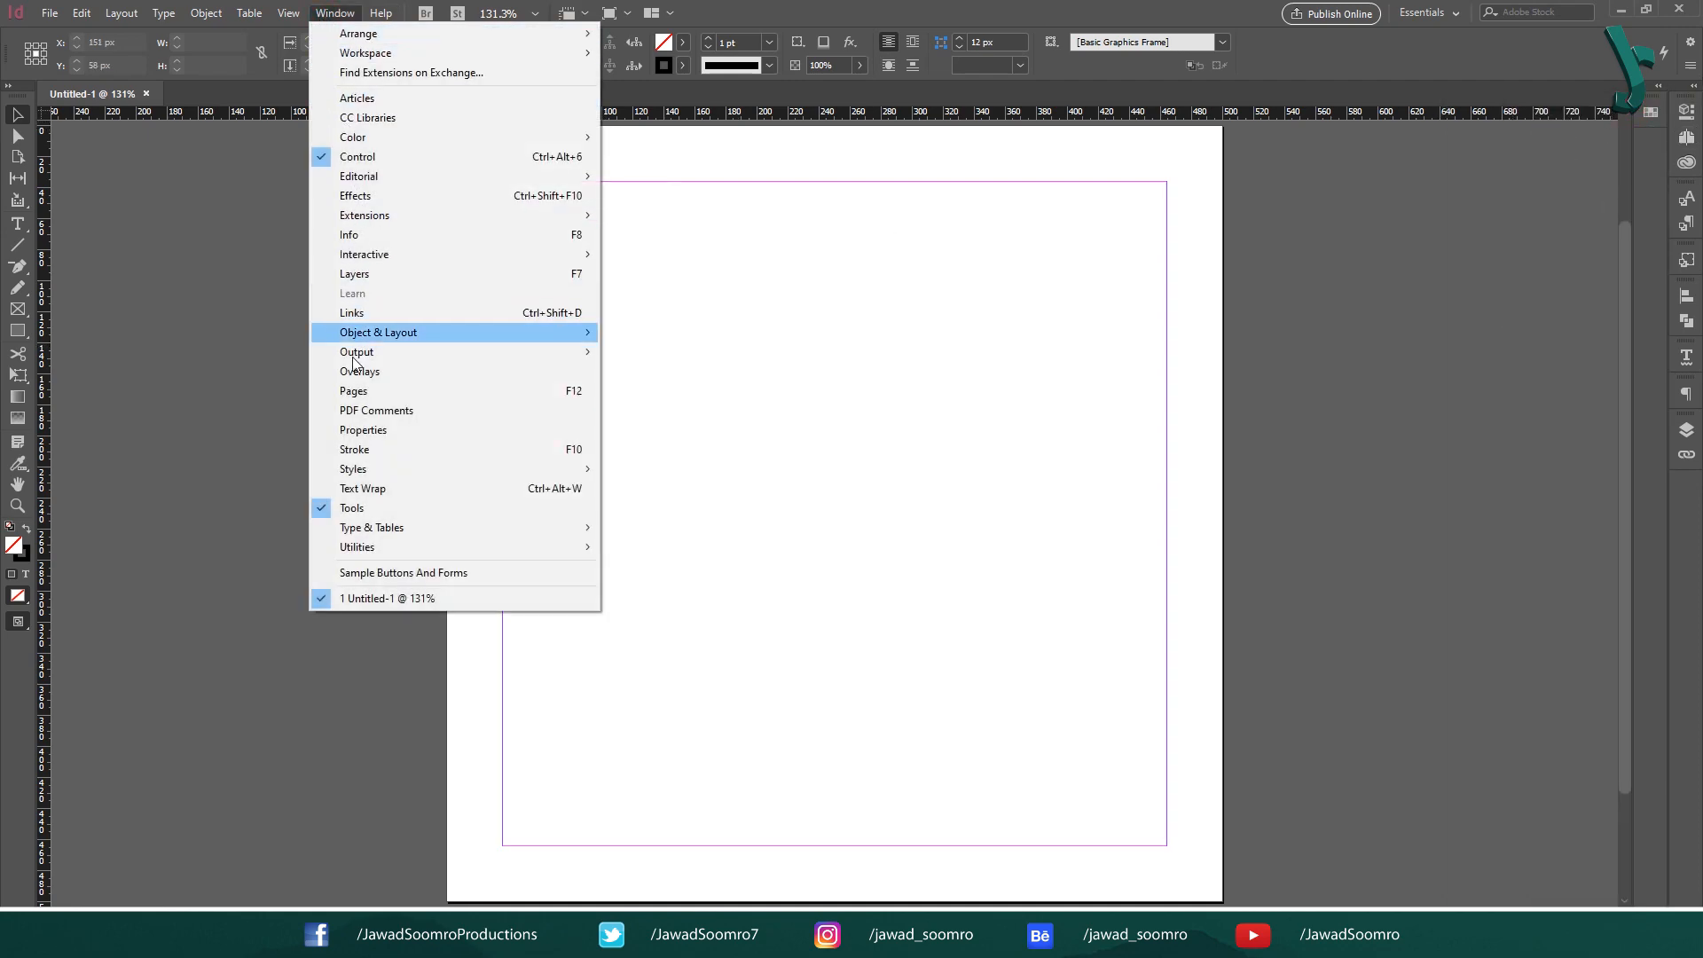
click(589, 391)
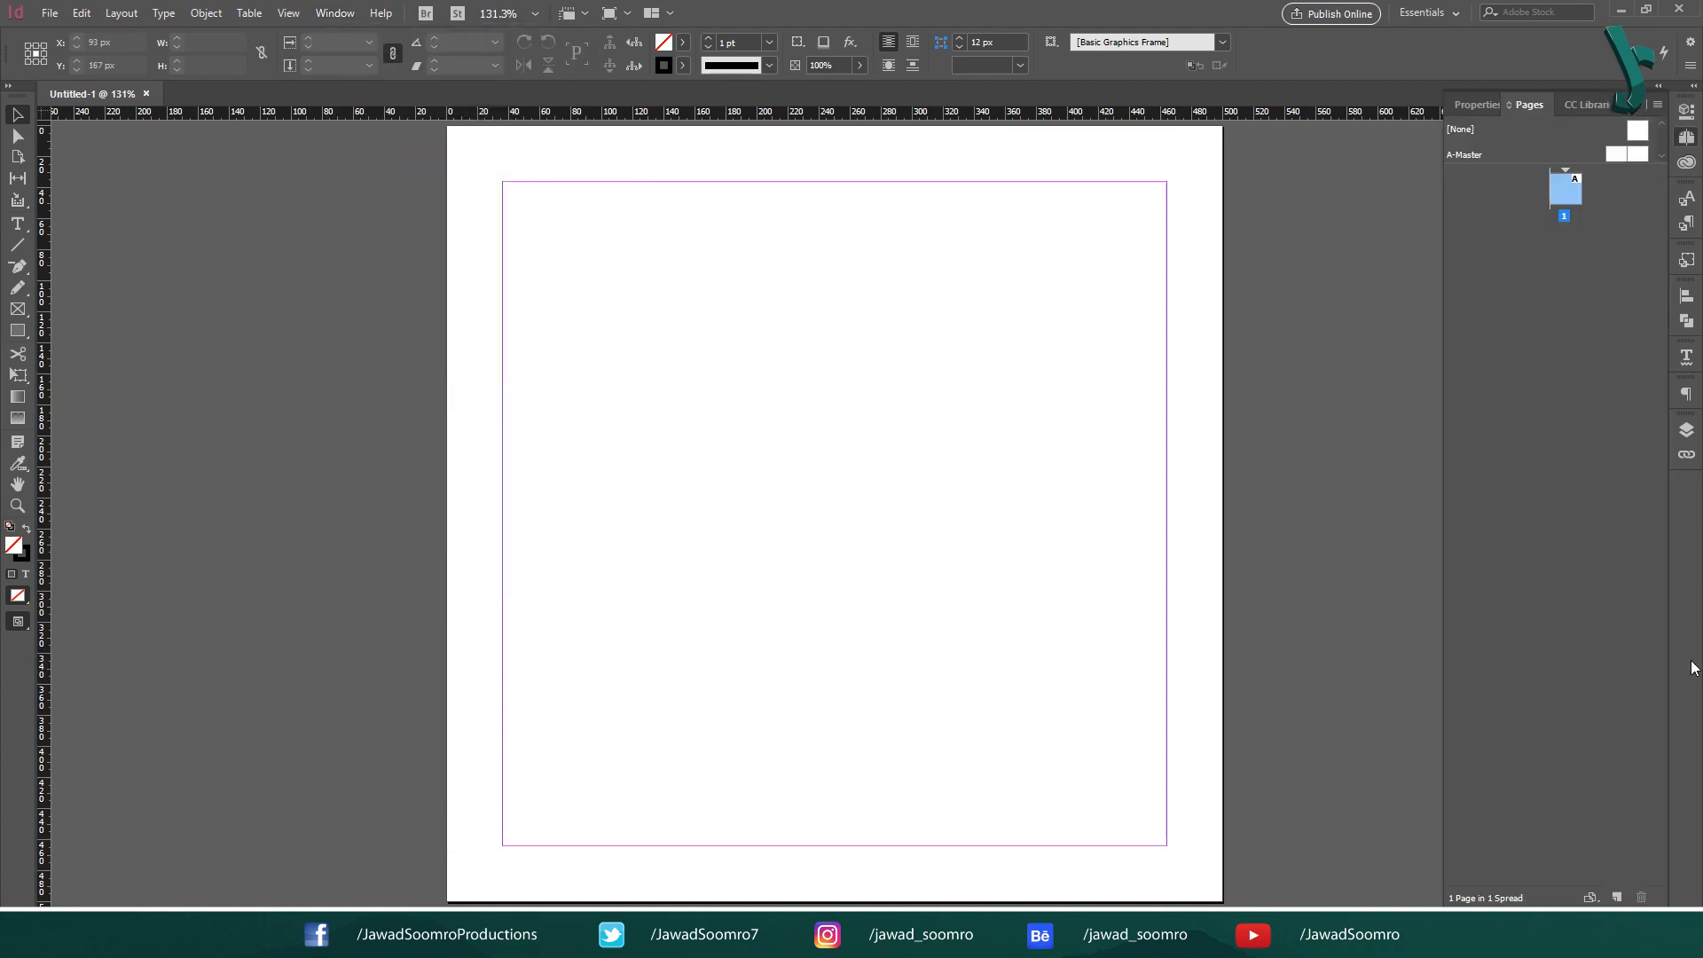
click(1614, 898)
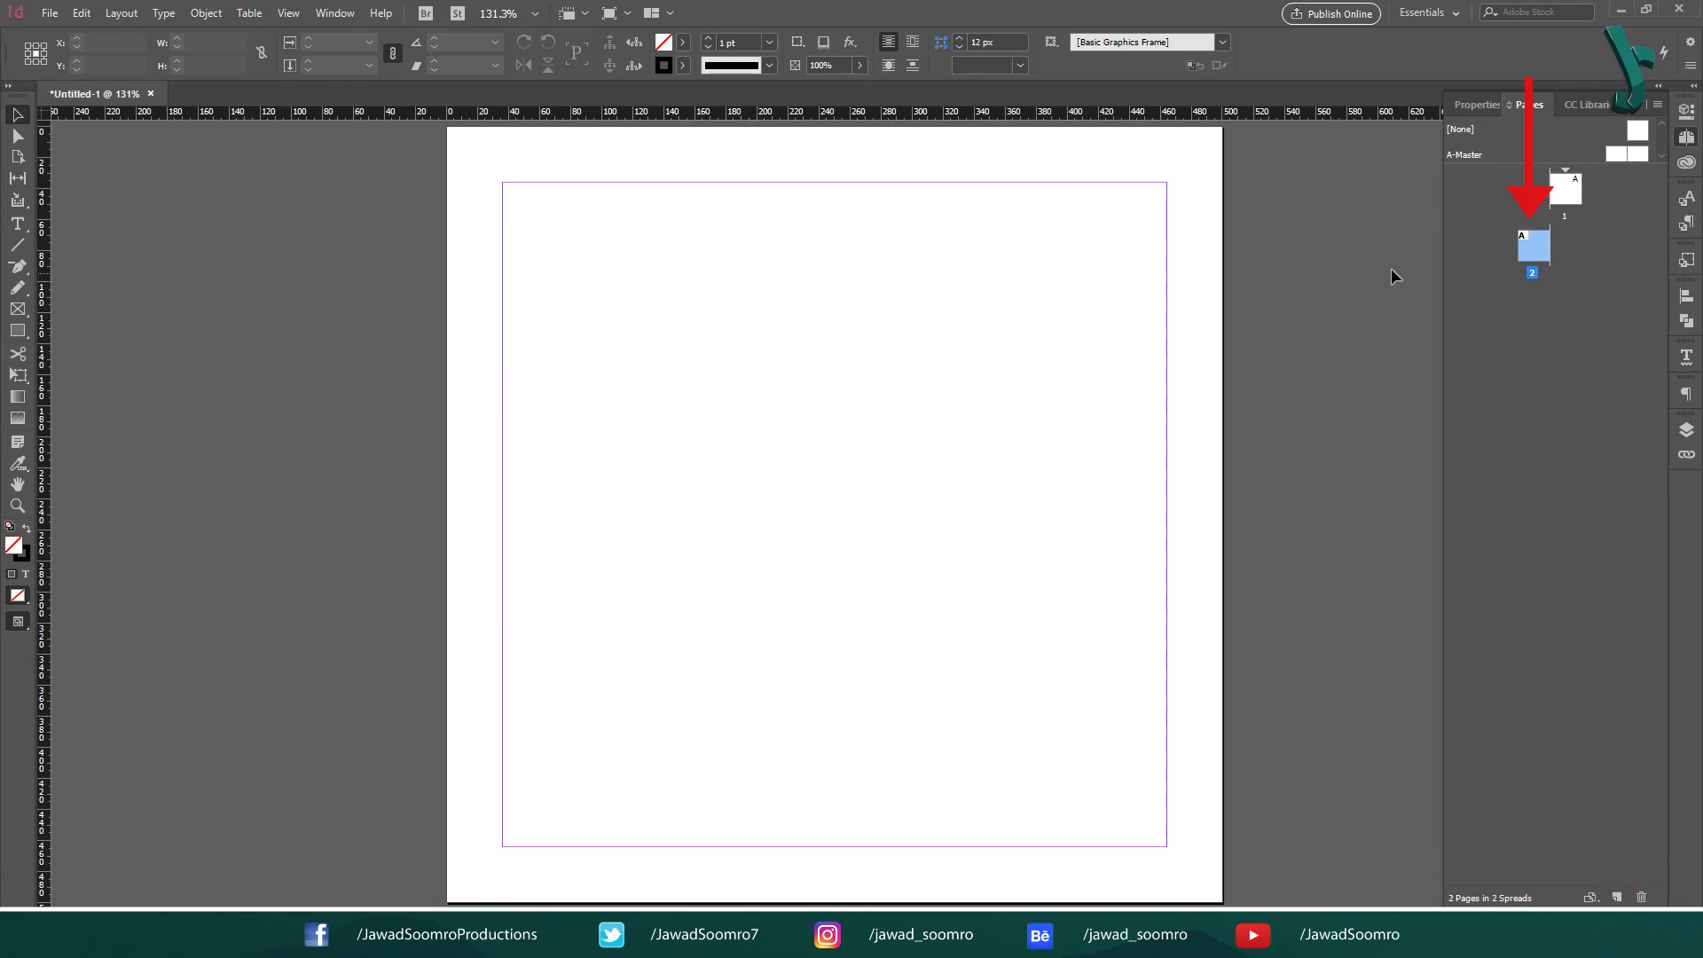
click(1617, 899)
click(1619, 899)
click(1619, 898)
click(1619, 898)
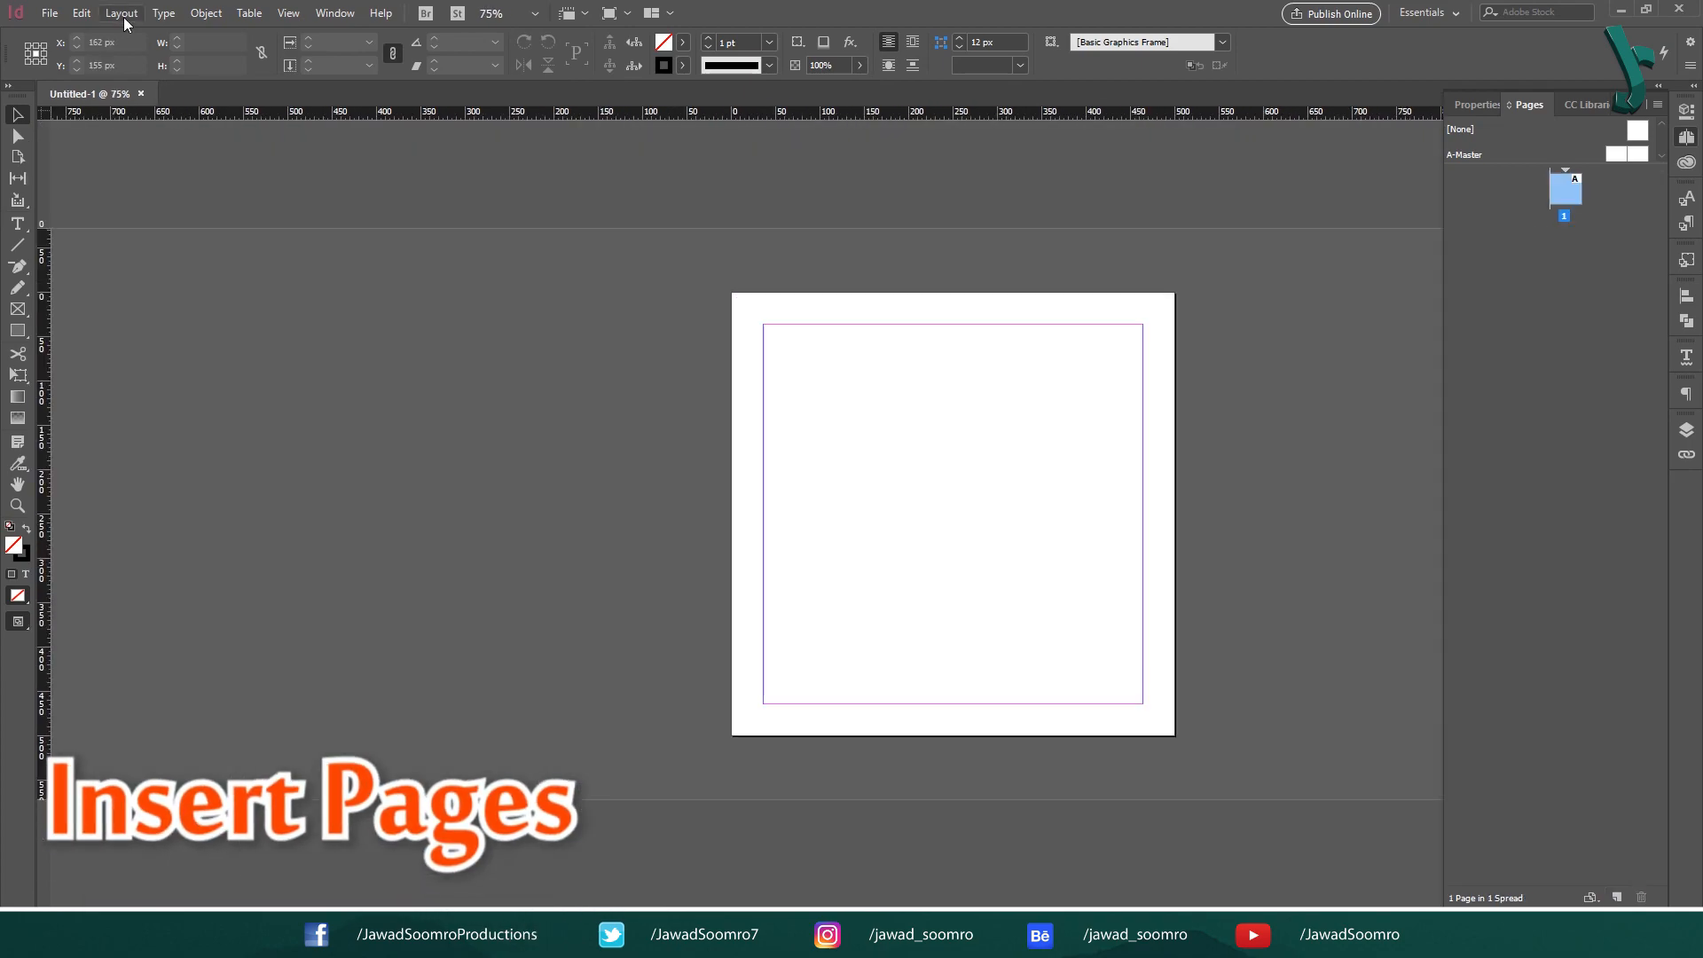
- Add a single page after page 1 with the Add Page command
click(122, 14)
mouse_move(155, 32)
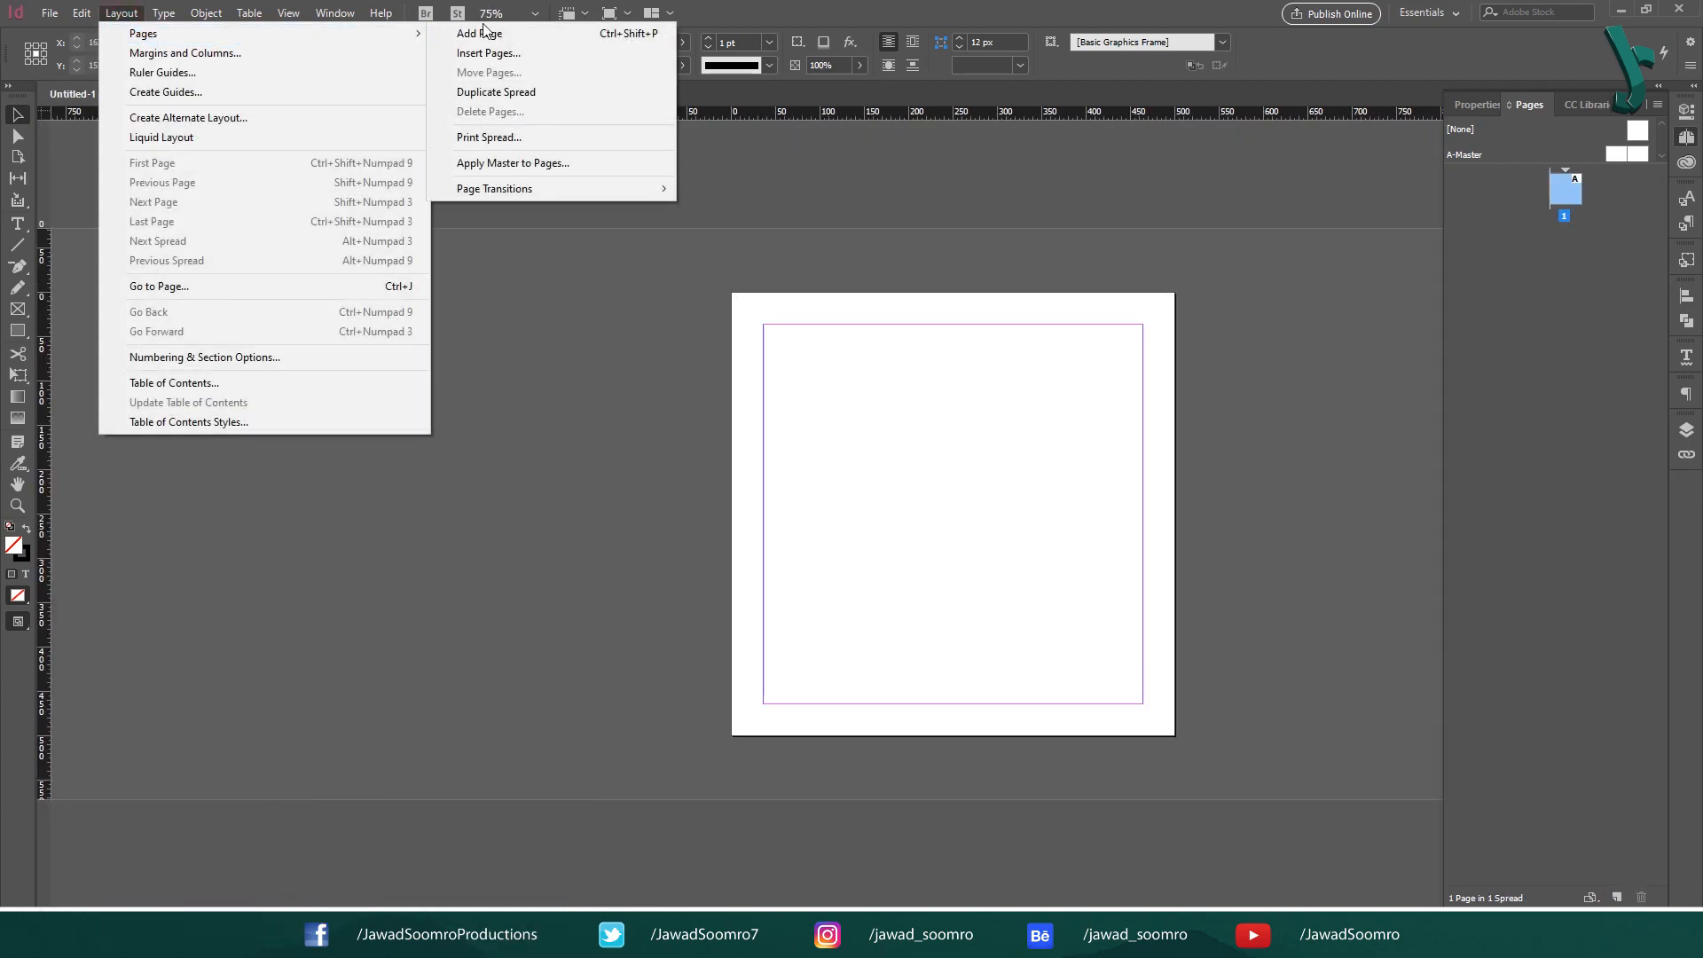
click(646, 32)
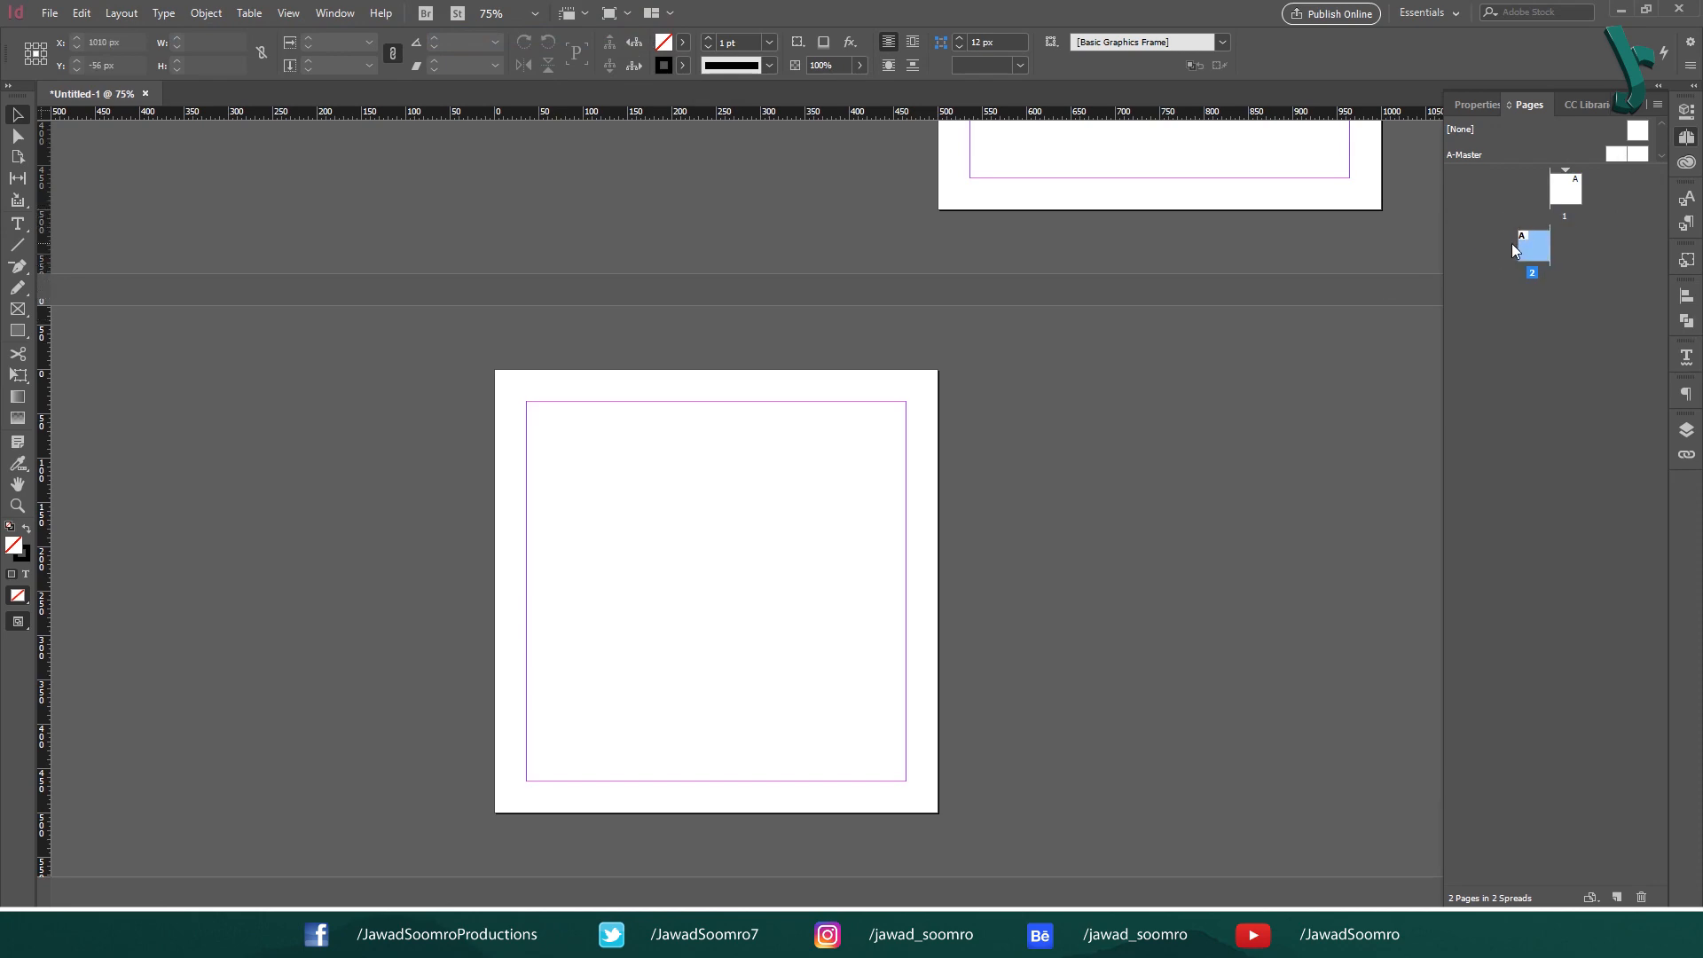
- Insert 4 pages after page 2 based on A-Master using the Insert Pages command
click(122, 13)
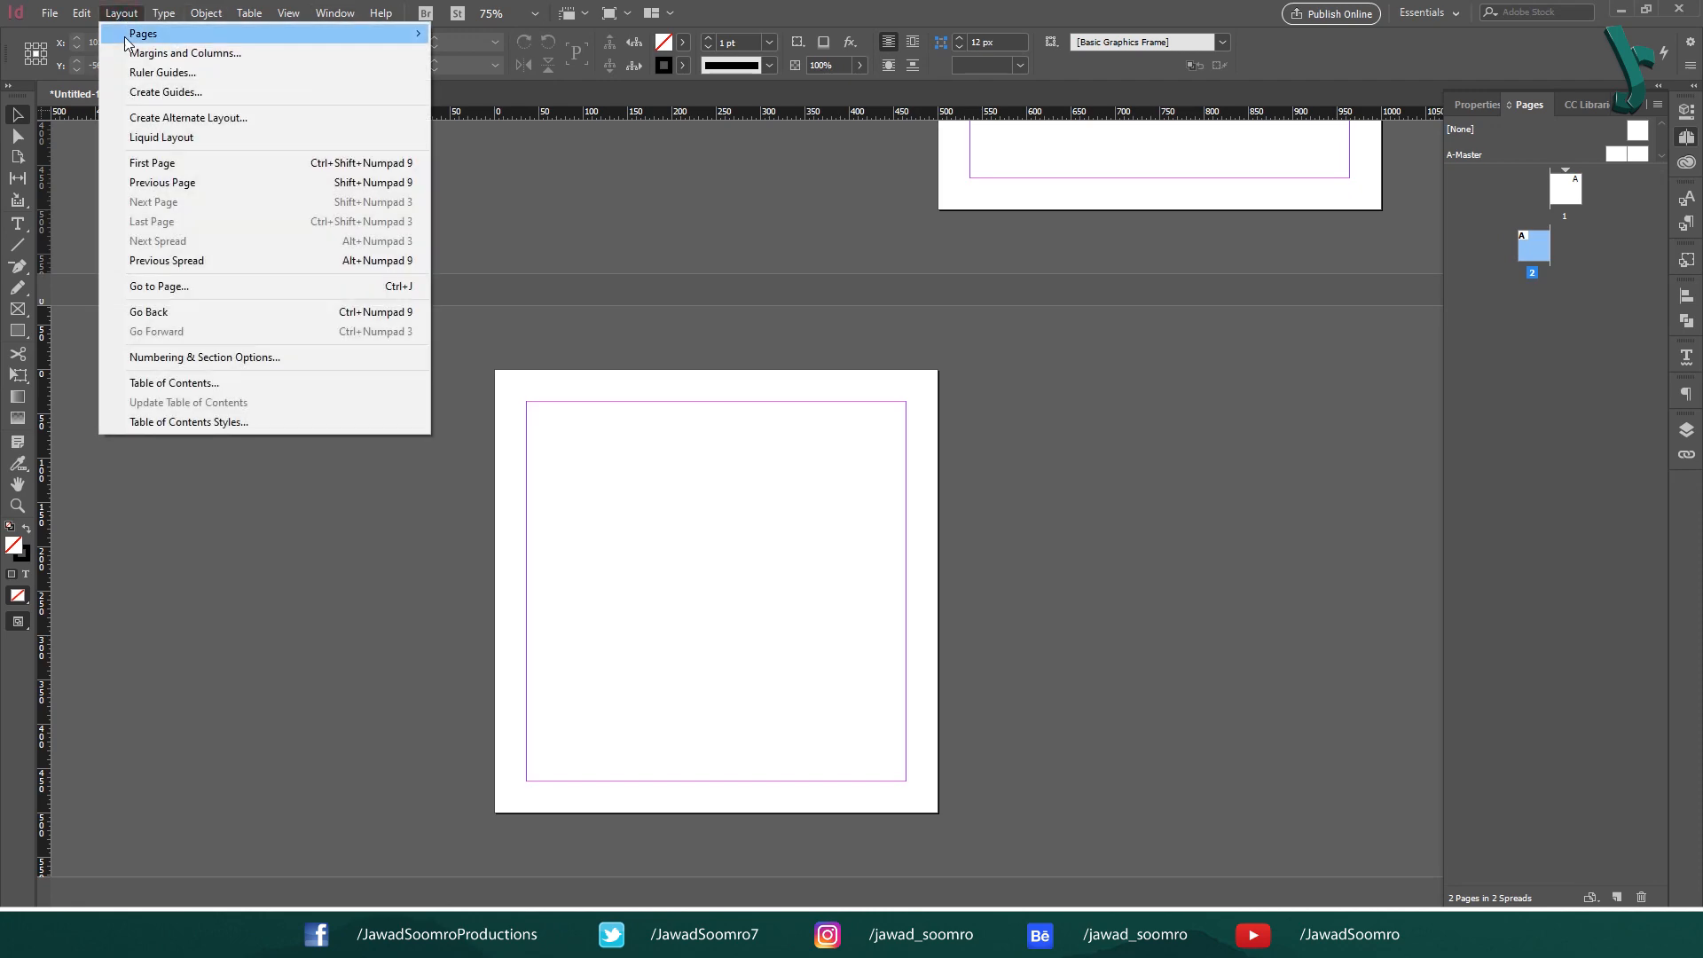
mouse_move(126, 40)
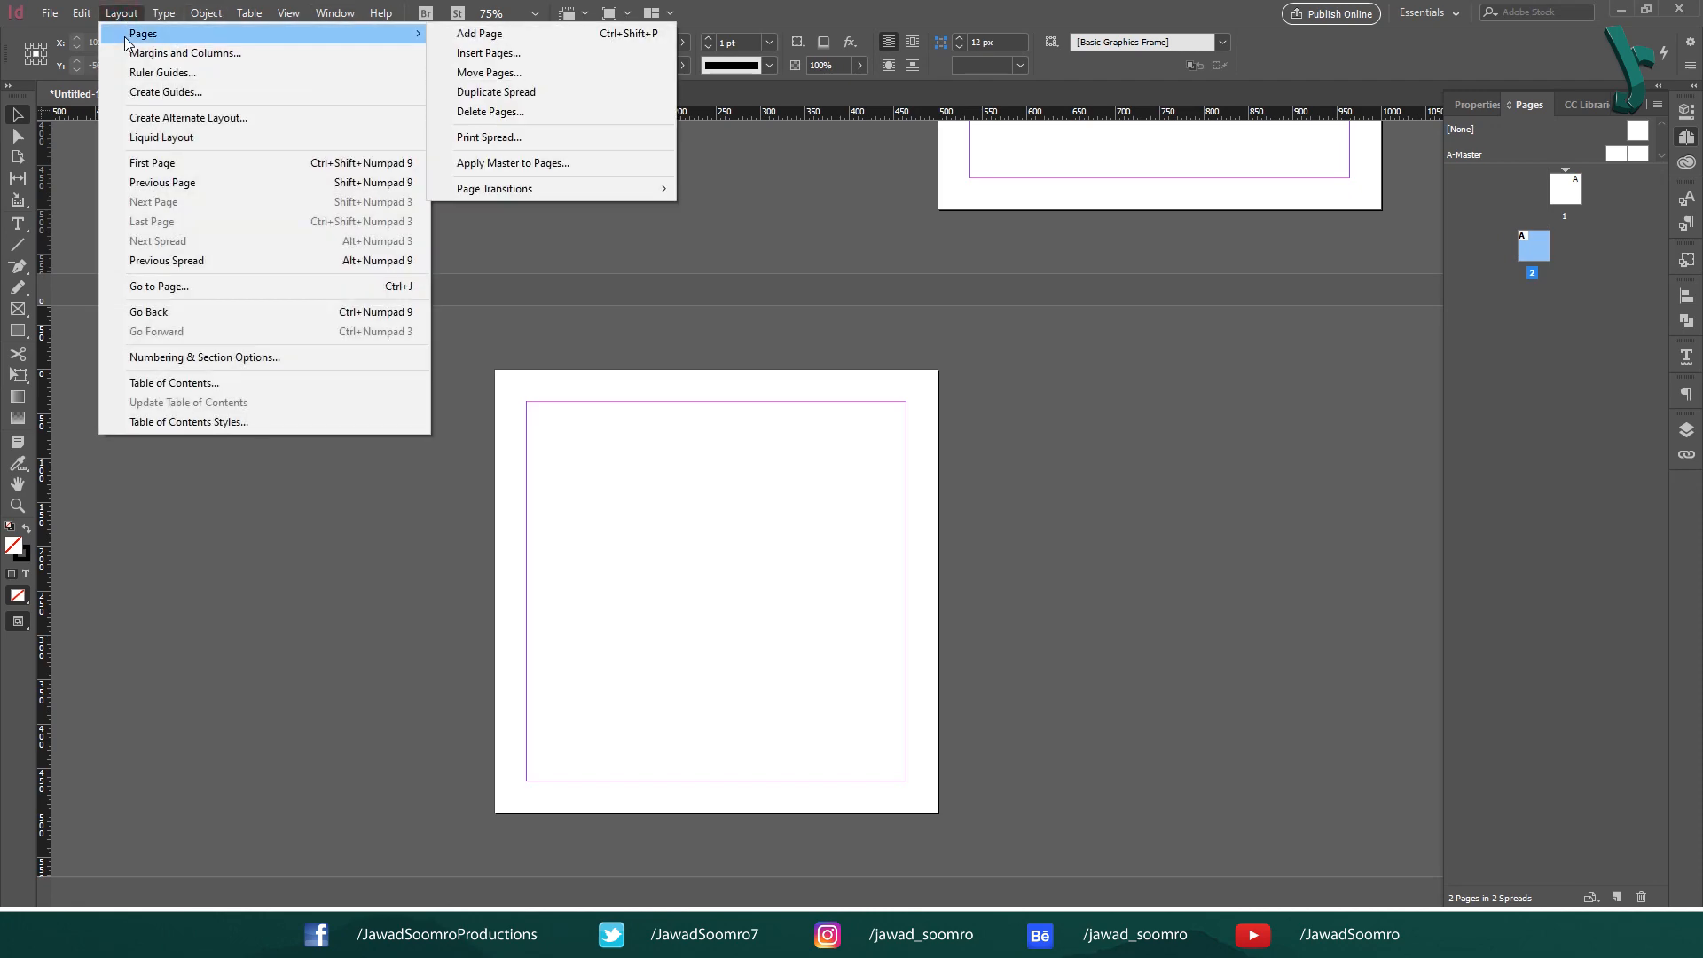
click(479, 55)
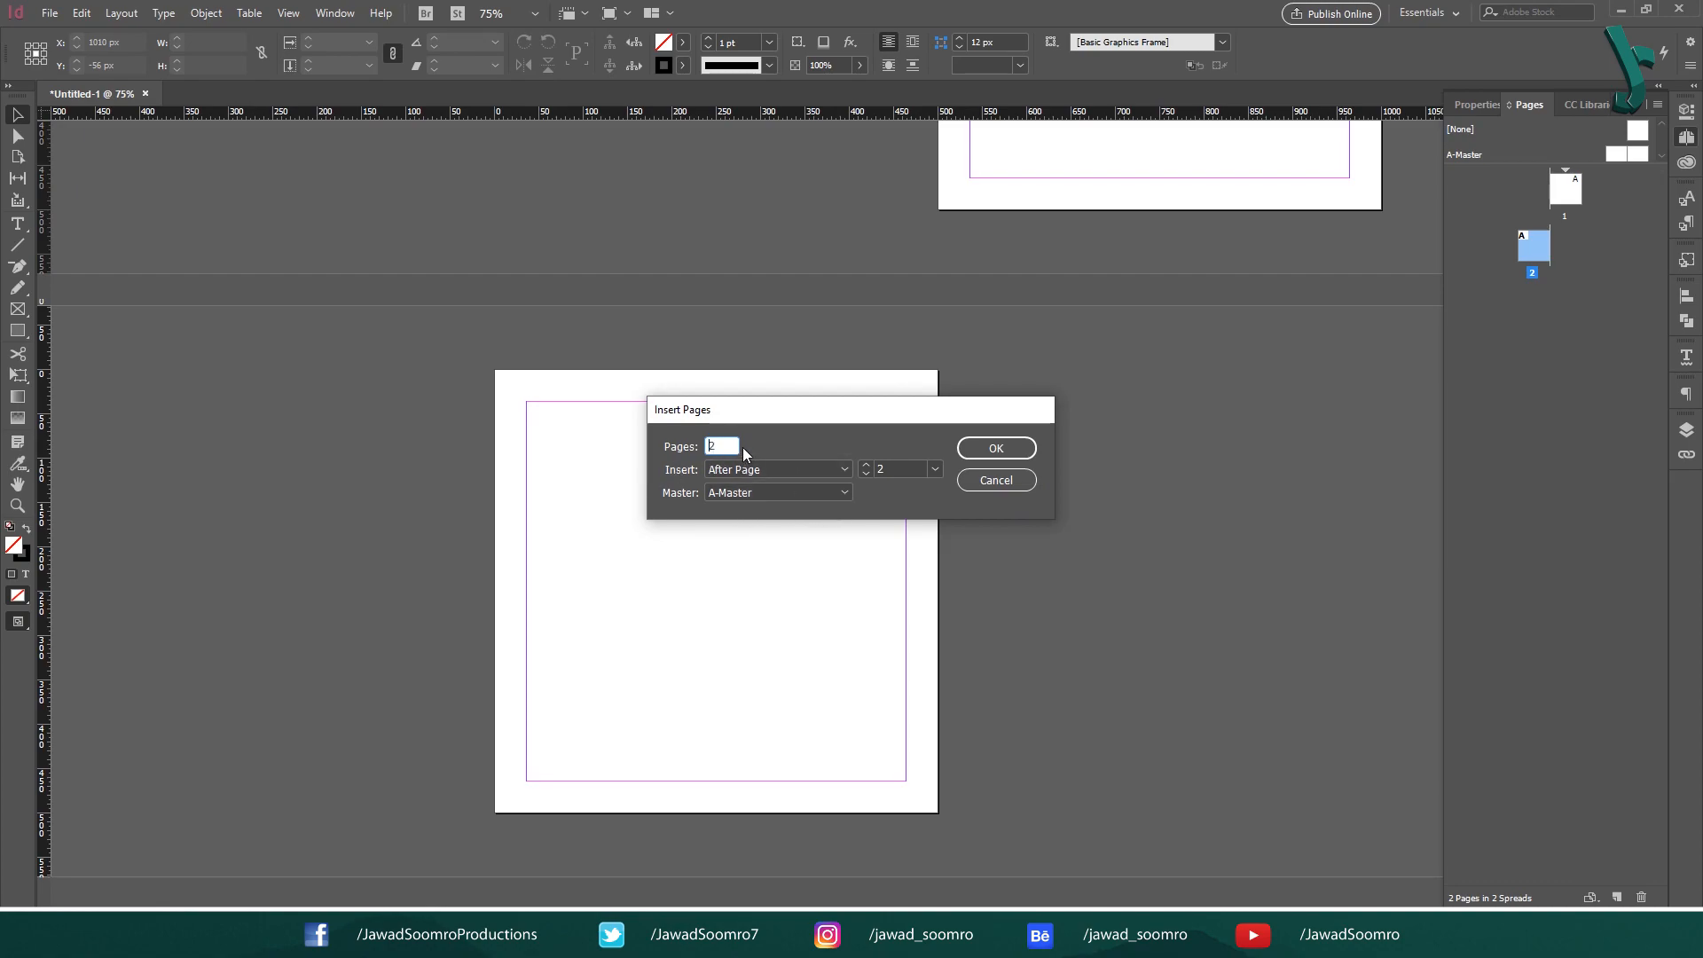
text(4)
click(814, 470)
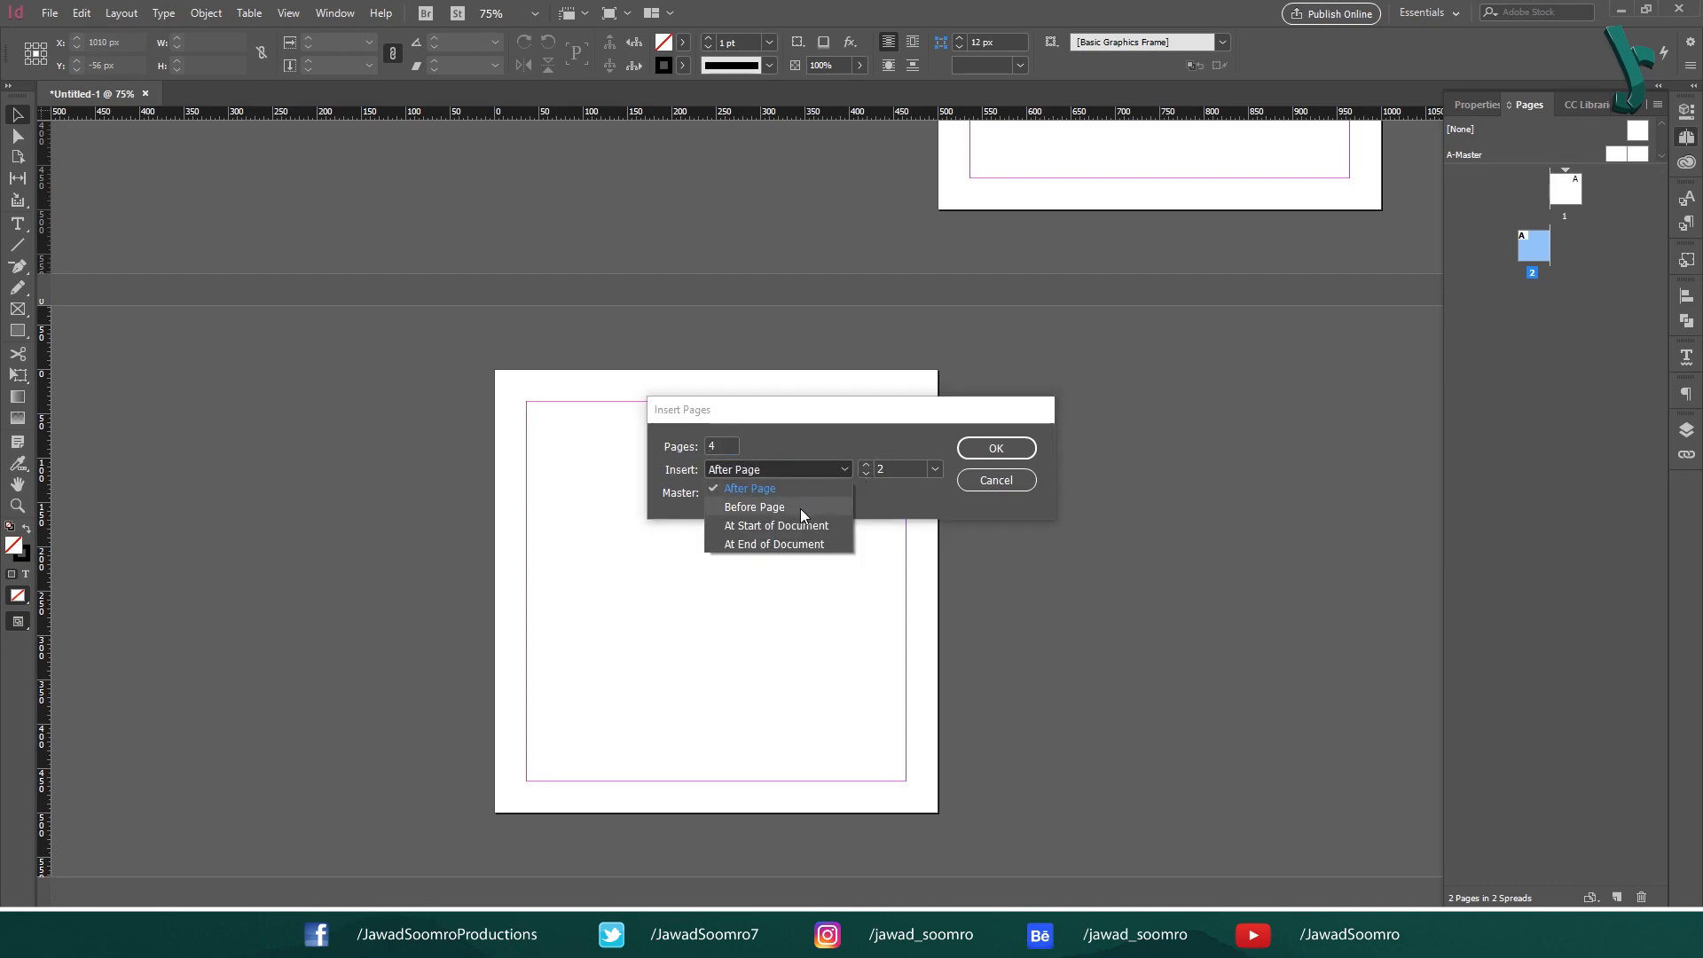
click(800, 508)
click(800, 463)
click(801, 525)
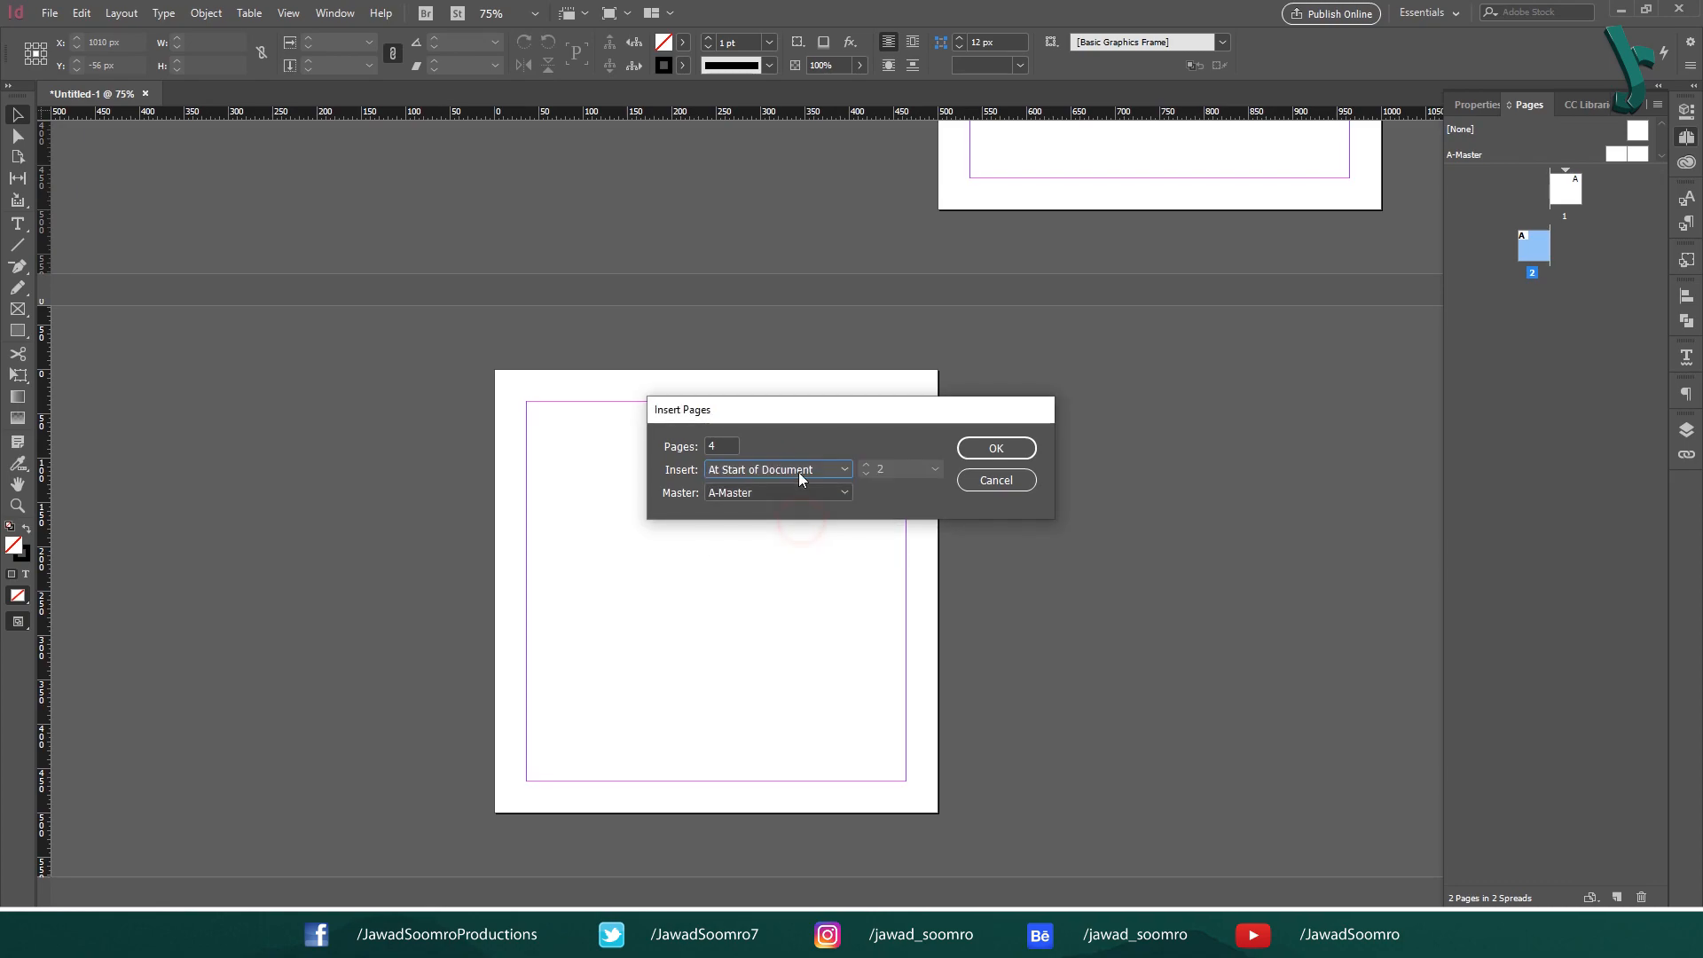
click(798, 472)
click(787, 489)
click(993, 447)
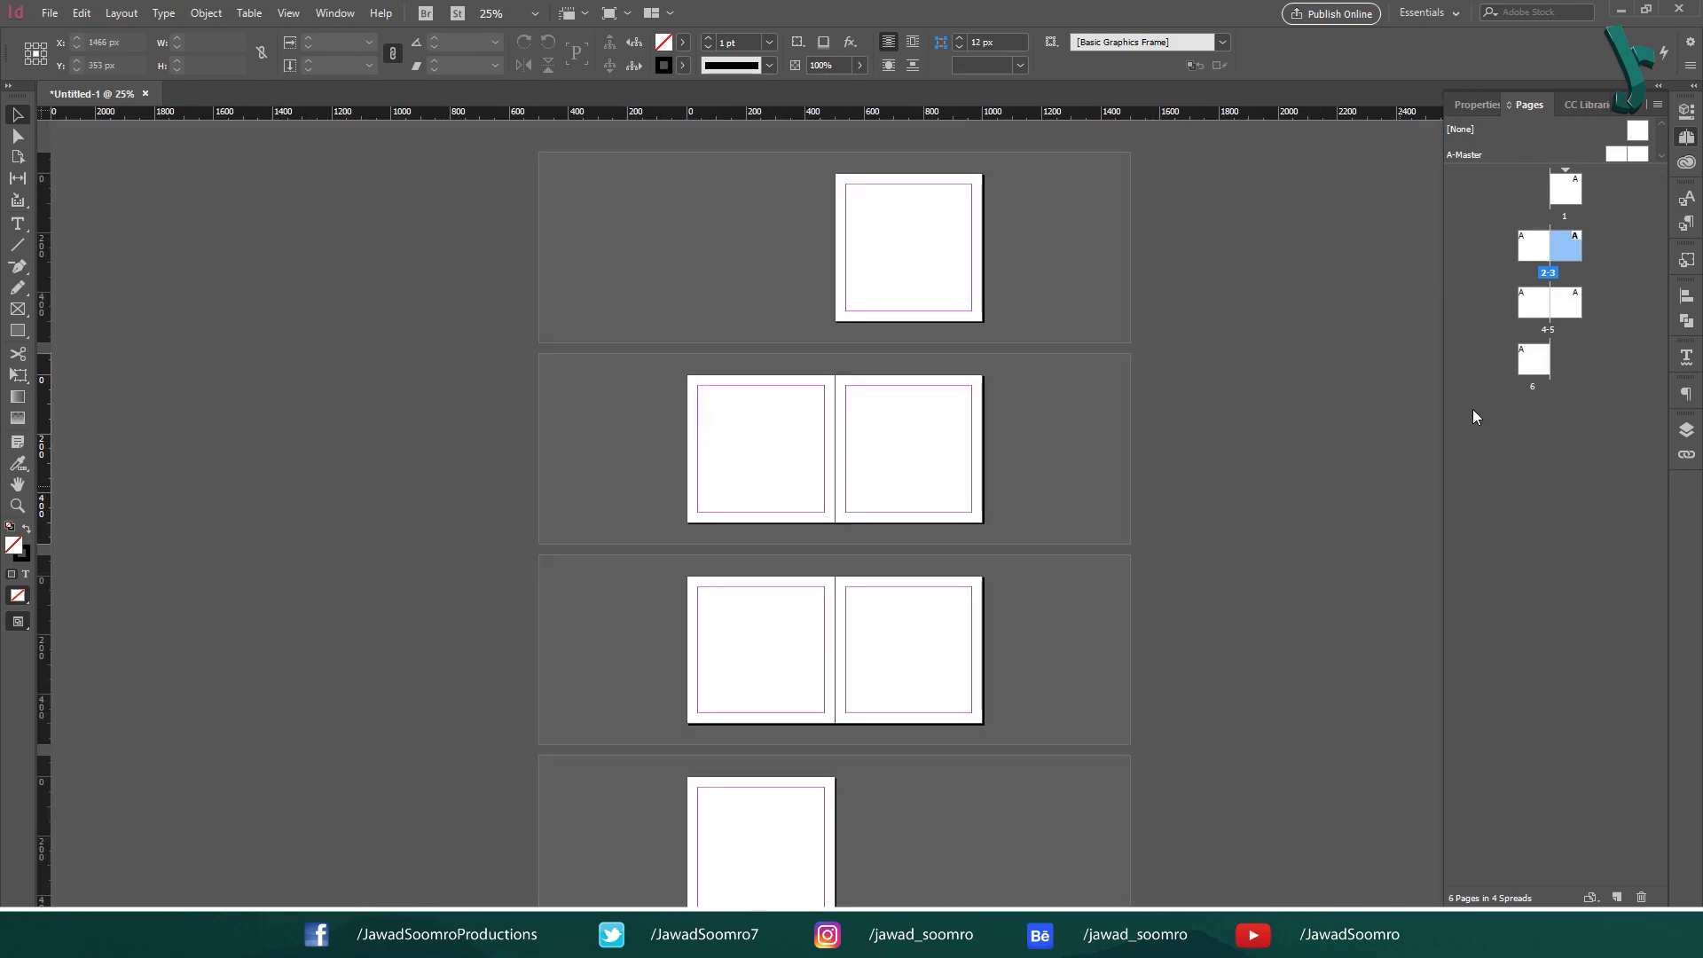
- Duplicate blank page 6 so that the copy sits beside it in the same spread
click(1533, 361)
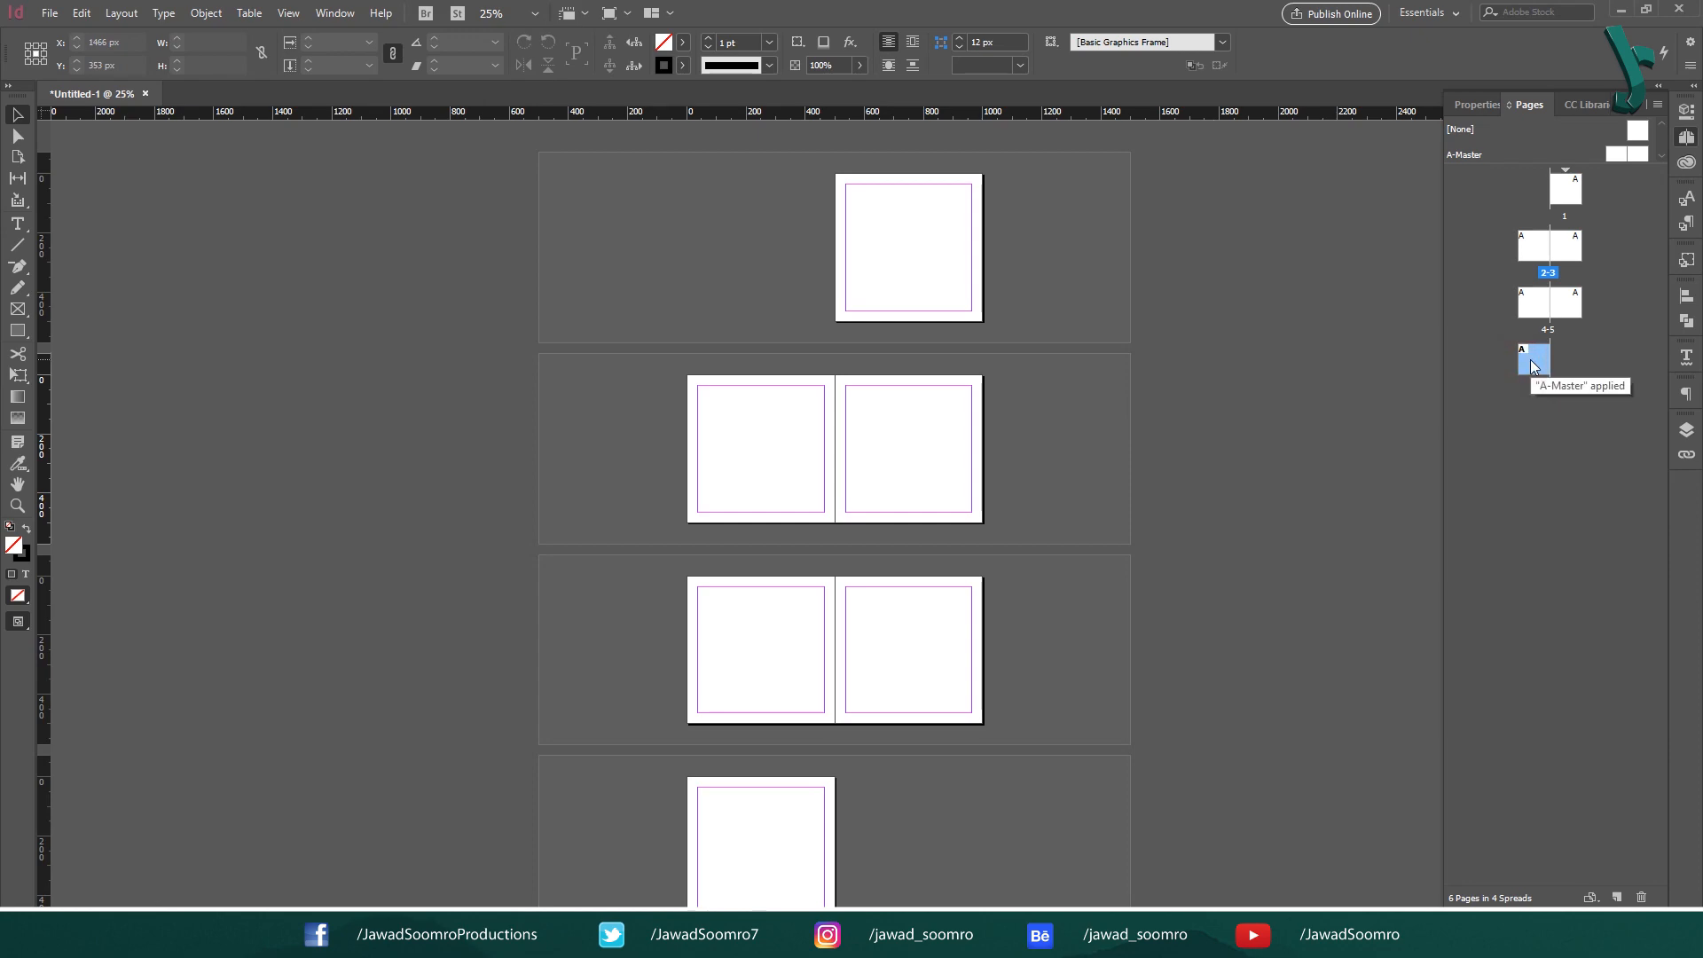
drag(1531, 361, 1561, 357)
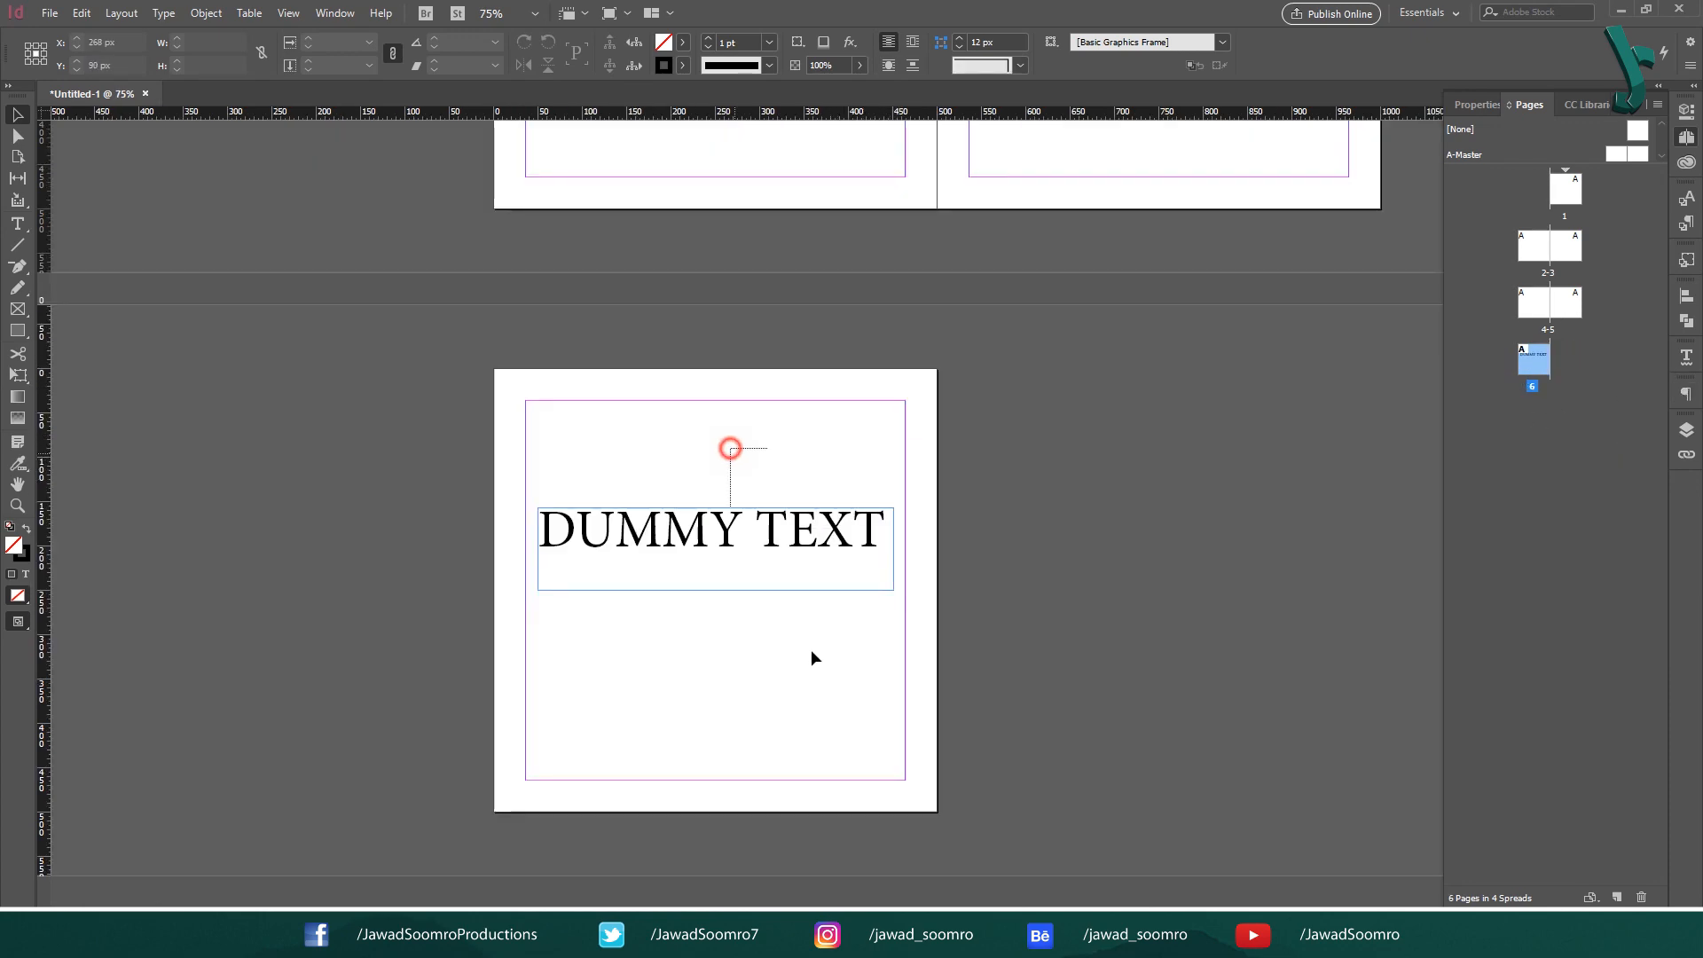
drag(812, 651, 812, 651)
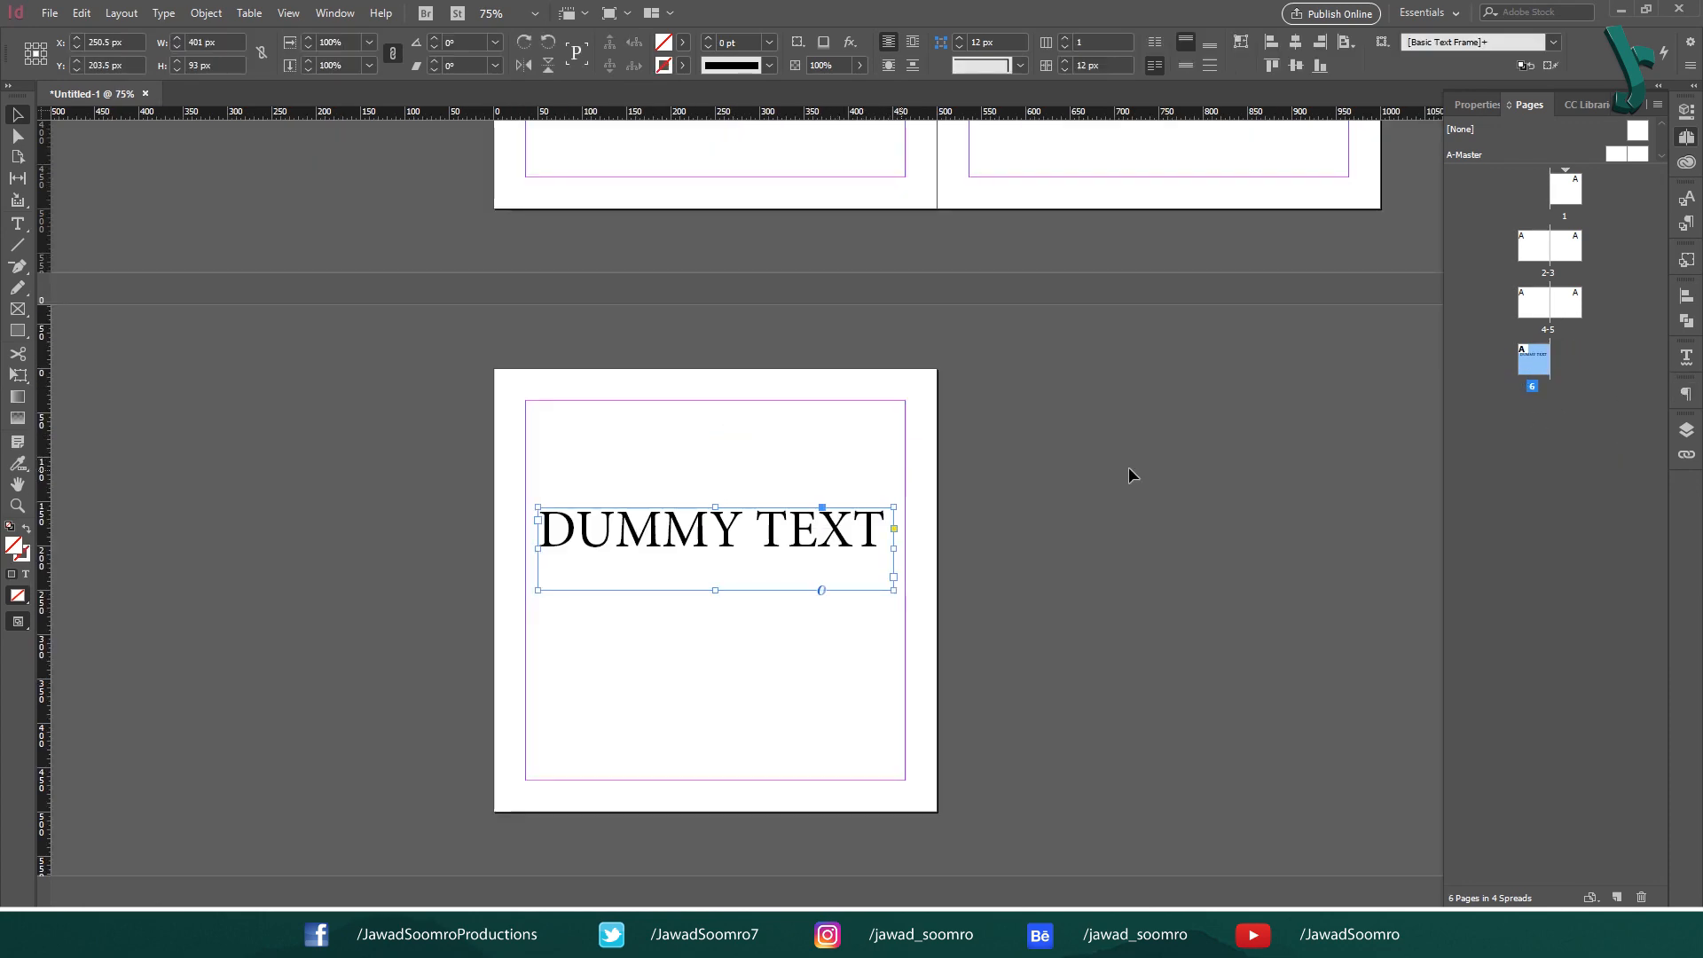
- Duplicate page 6 with its DUMMY TEXT frame as the facing page of the spread
drag(1535, 363, 1565, 355)
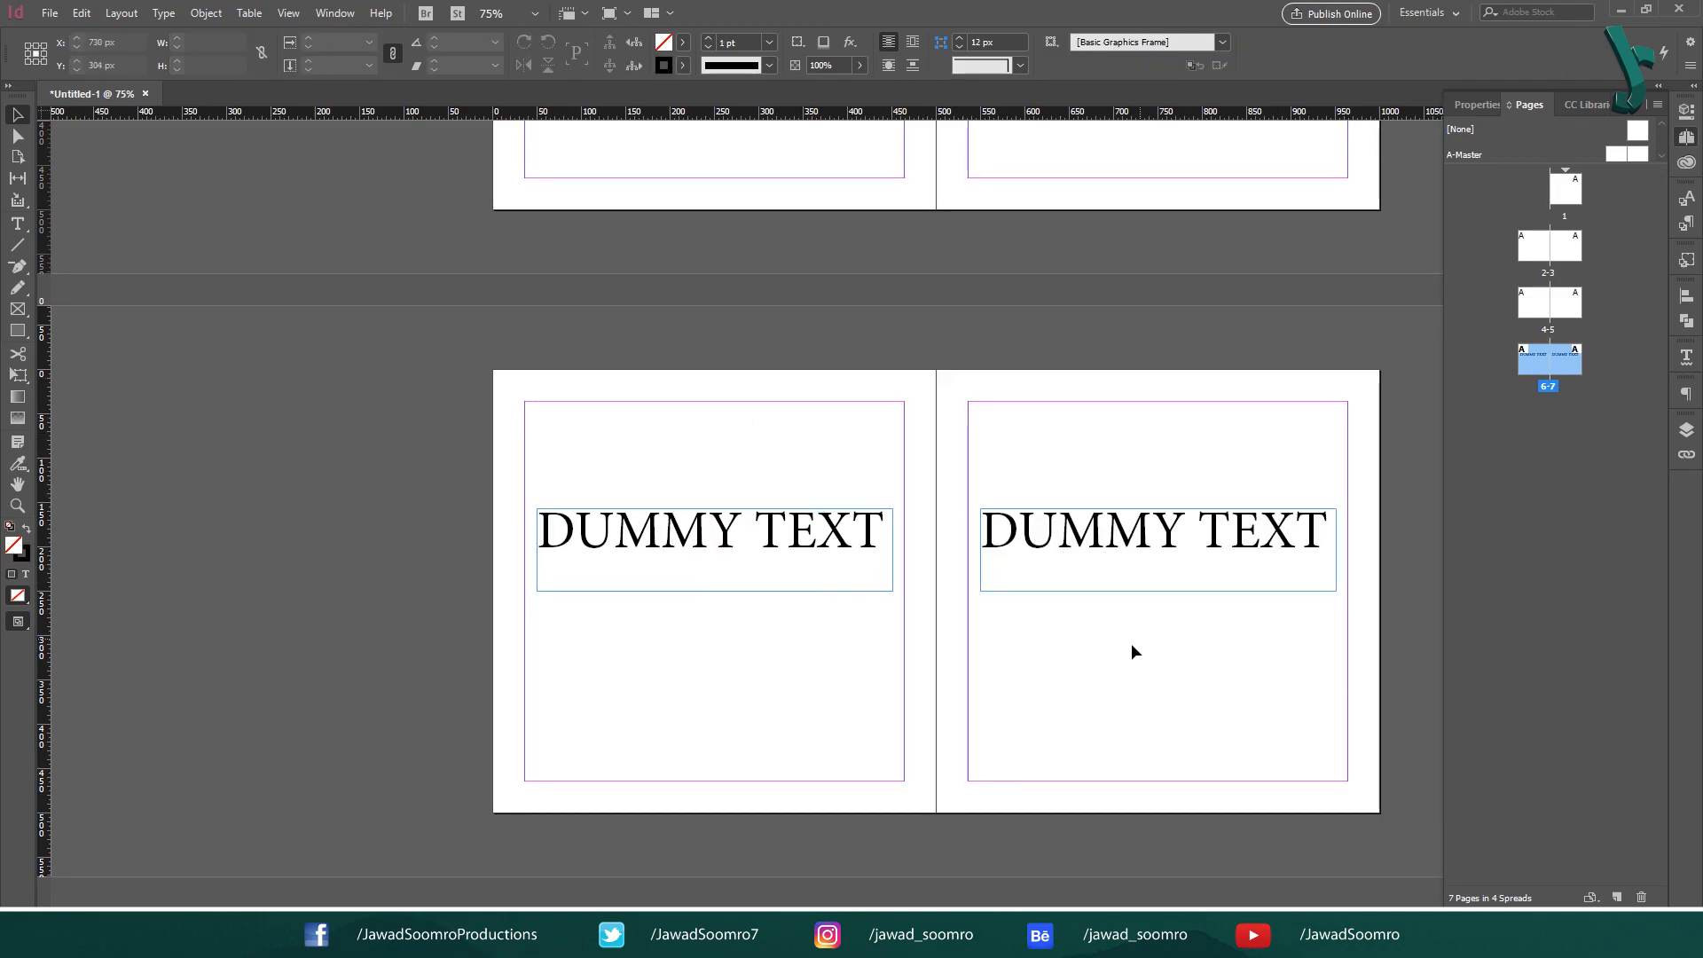
click(994, 421)
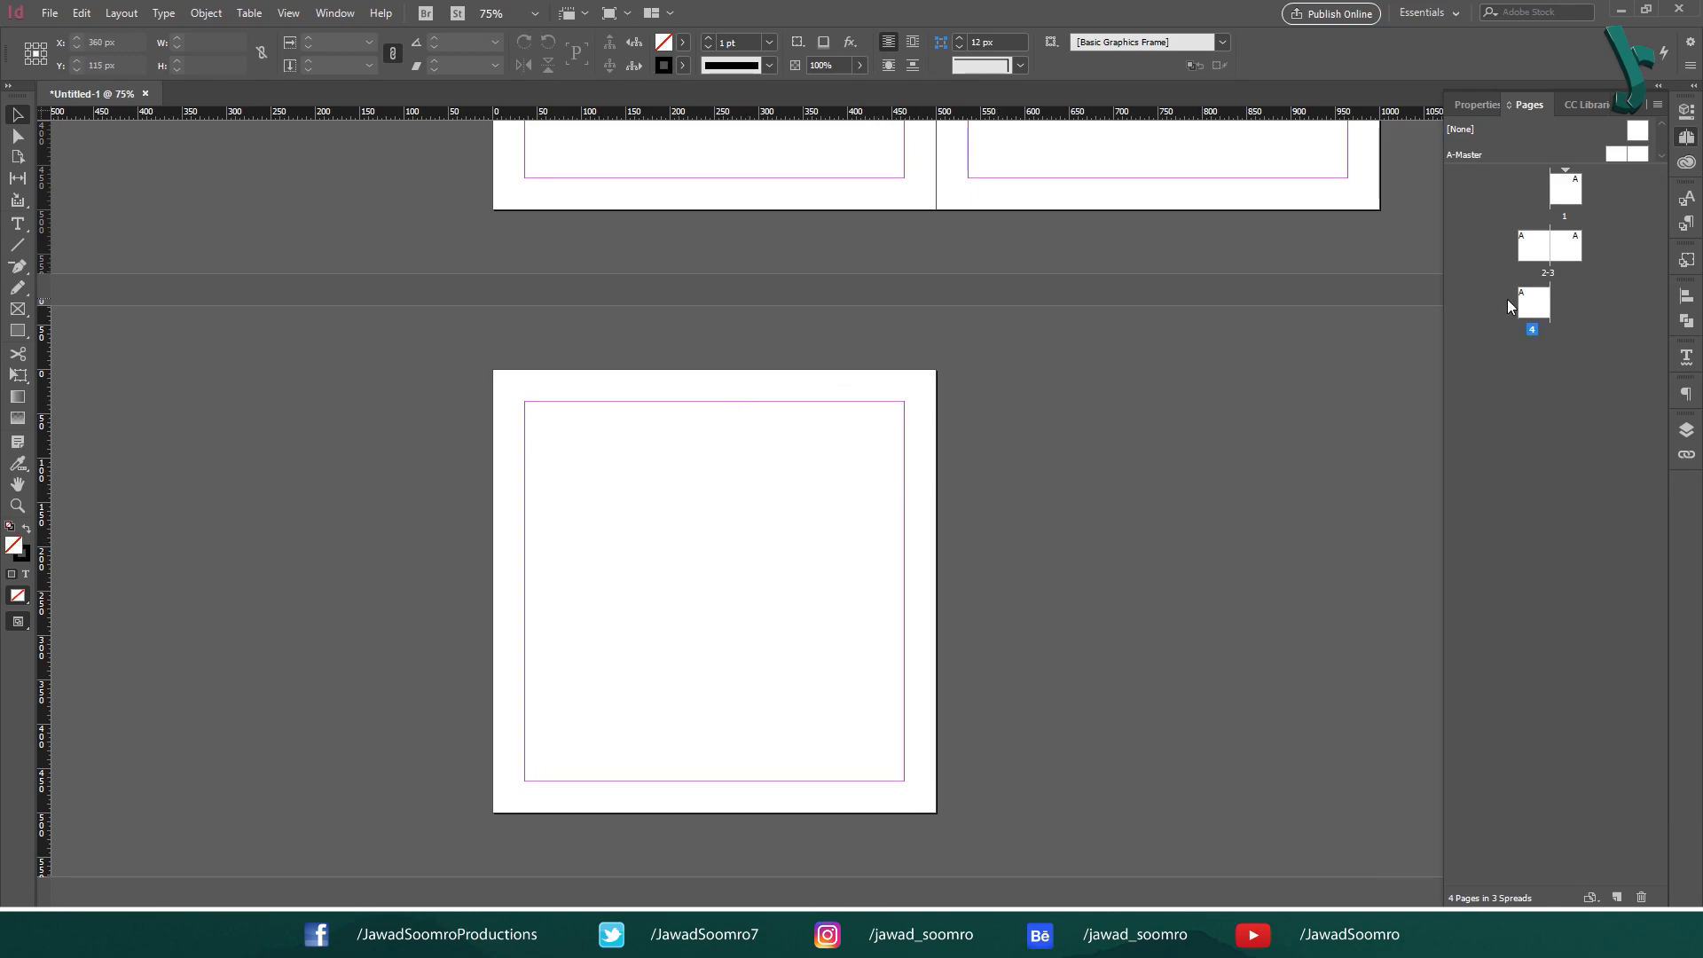
- Duplicate blank page 4 so that the copy completes the last spread, and show all spreads
click(1533, 309)
drag(1556, 294, 1559, 296)
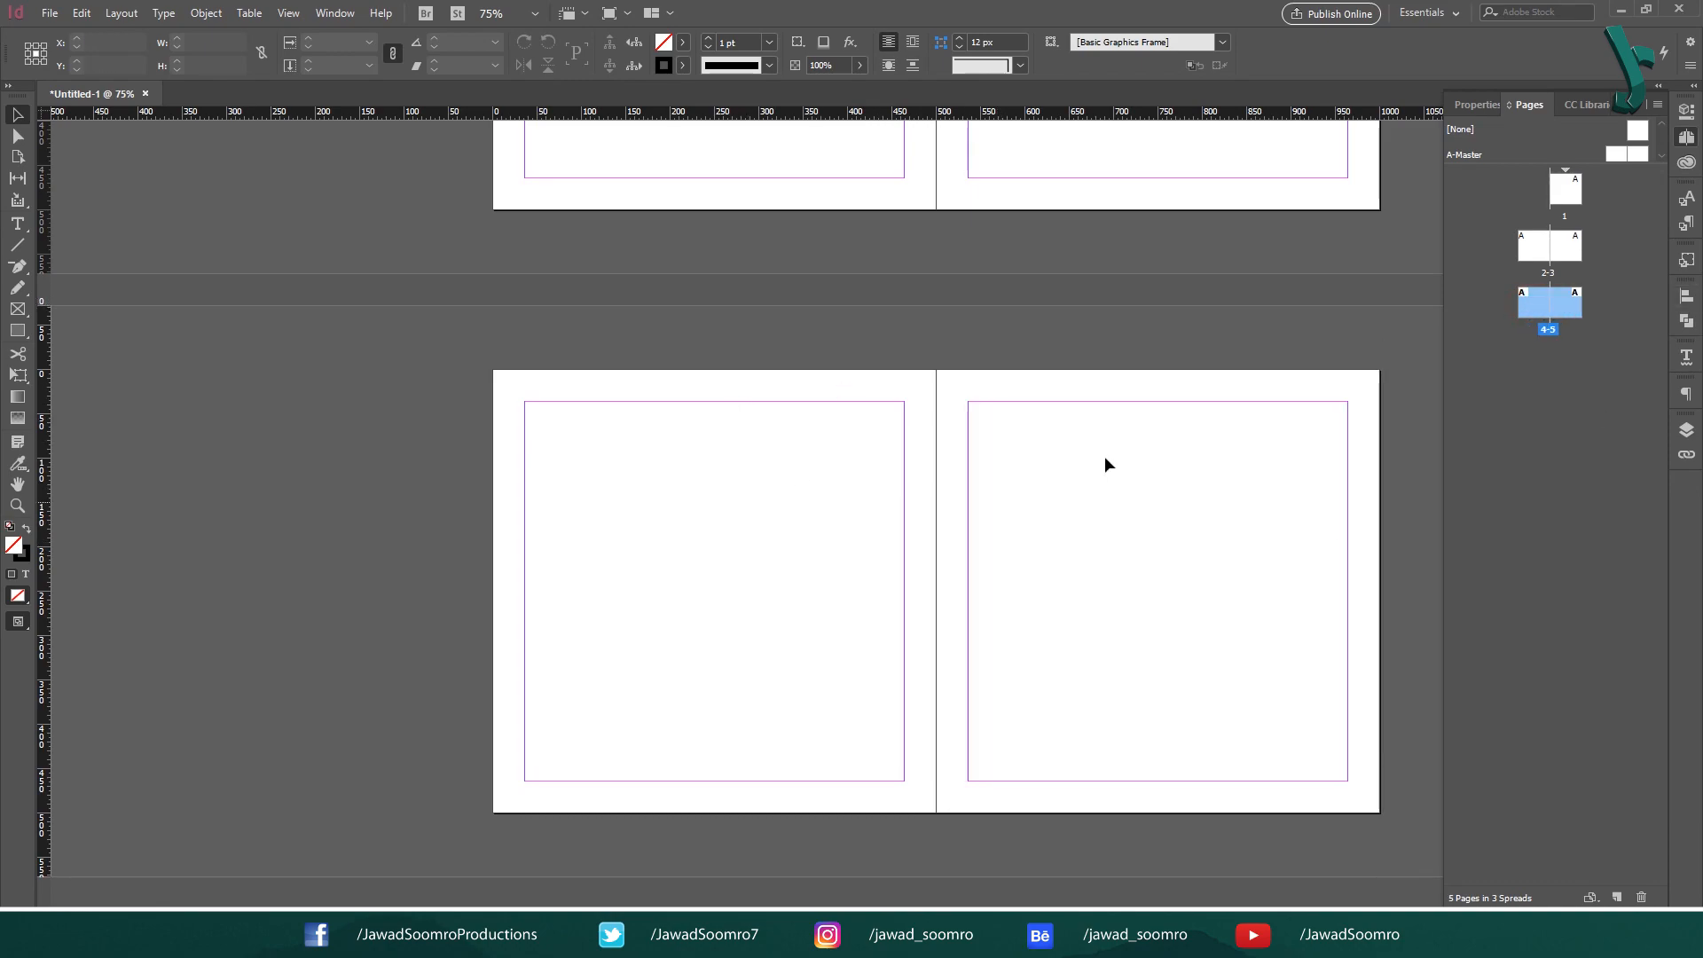
click(1196, 404)
key(ctrl+minus)
key(ctrl+minus)
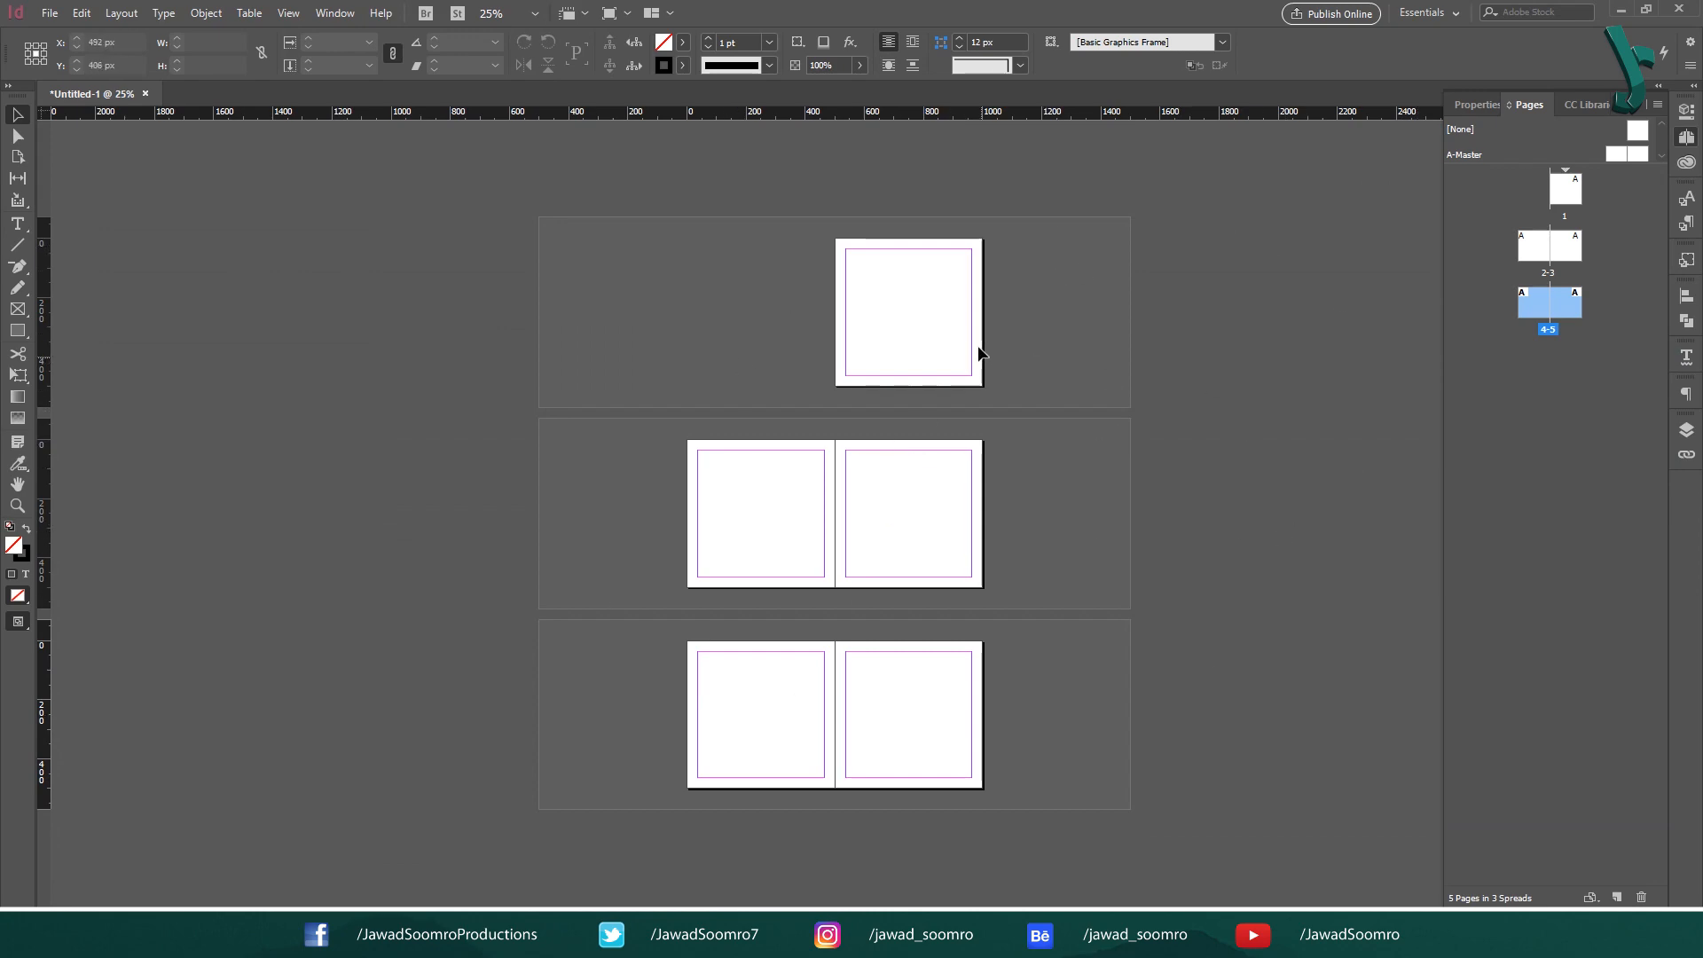
- Make page 1 the active page, collapse the Pages panel, and open the Properties panel
click(896, 318)
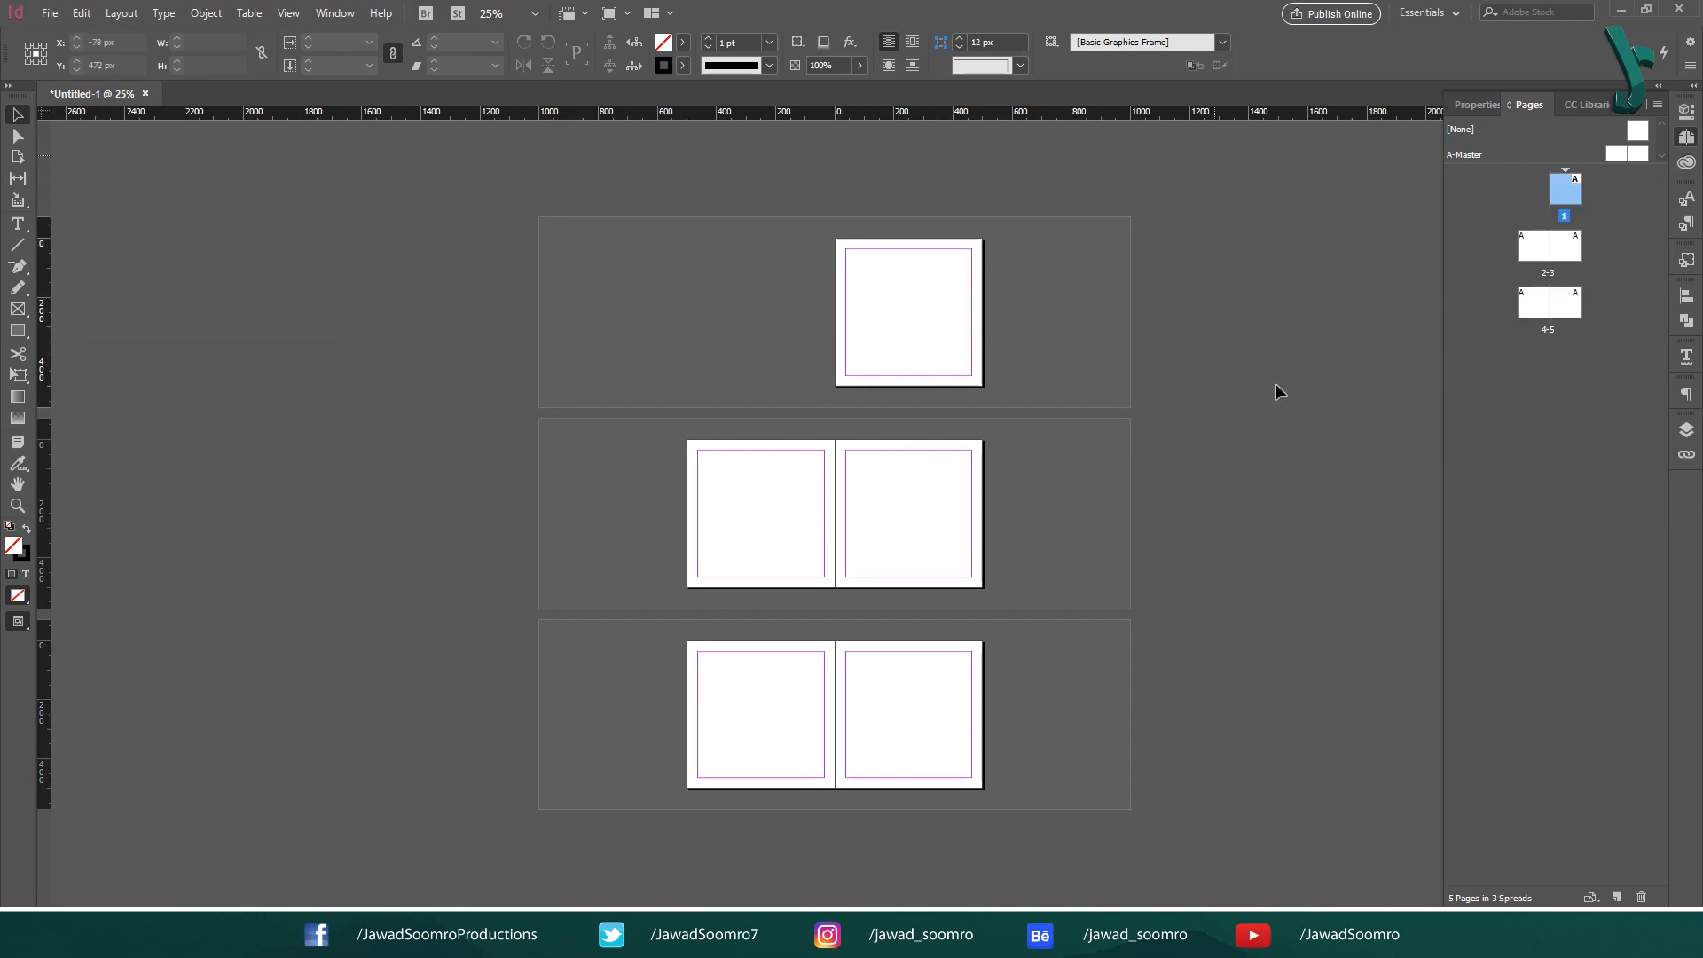
click(1643, 105)
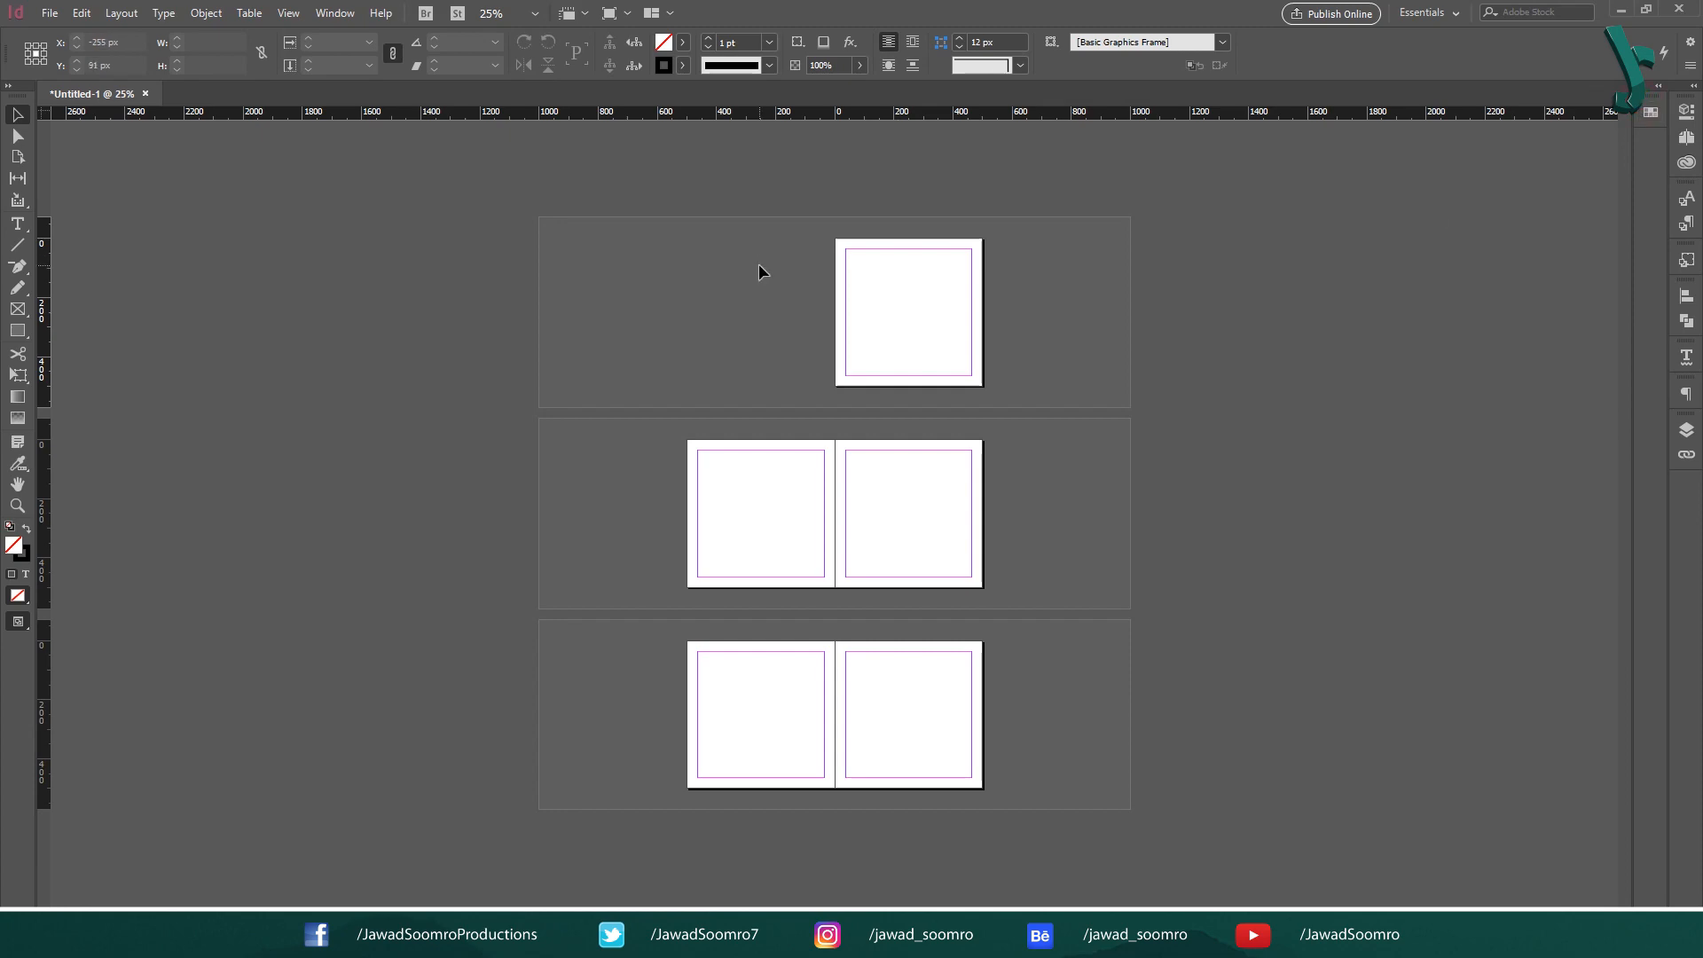
click(337, 12)
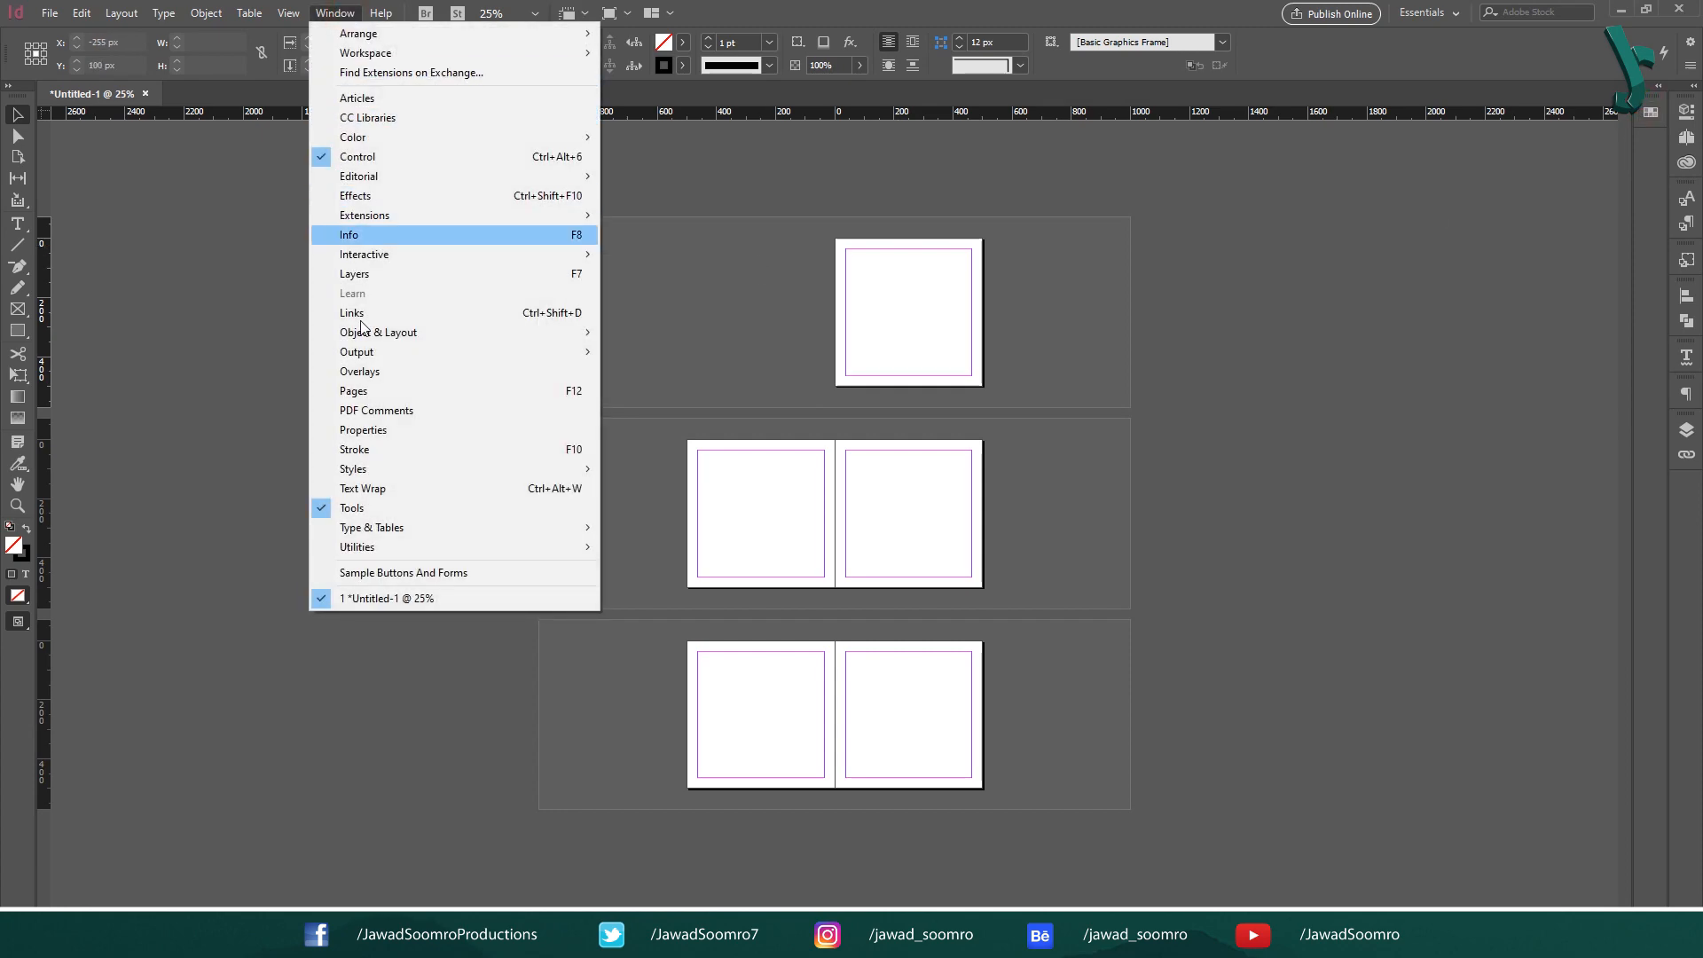
click(381, 431)
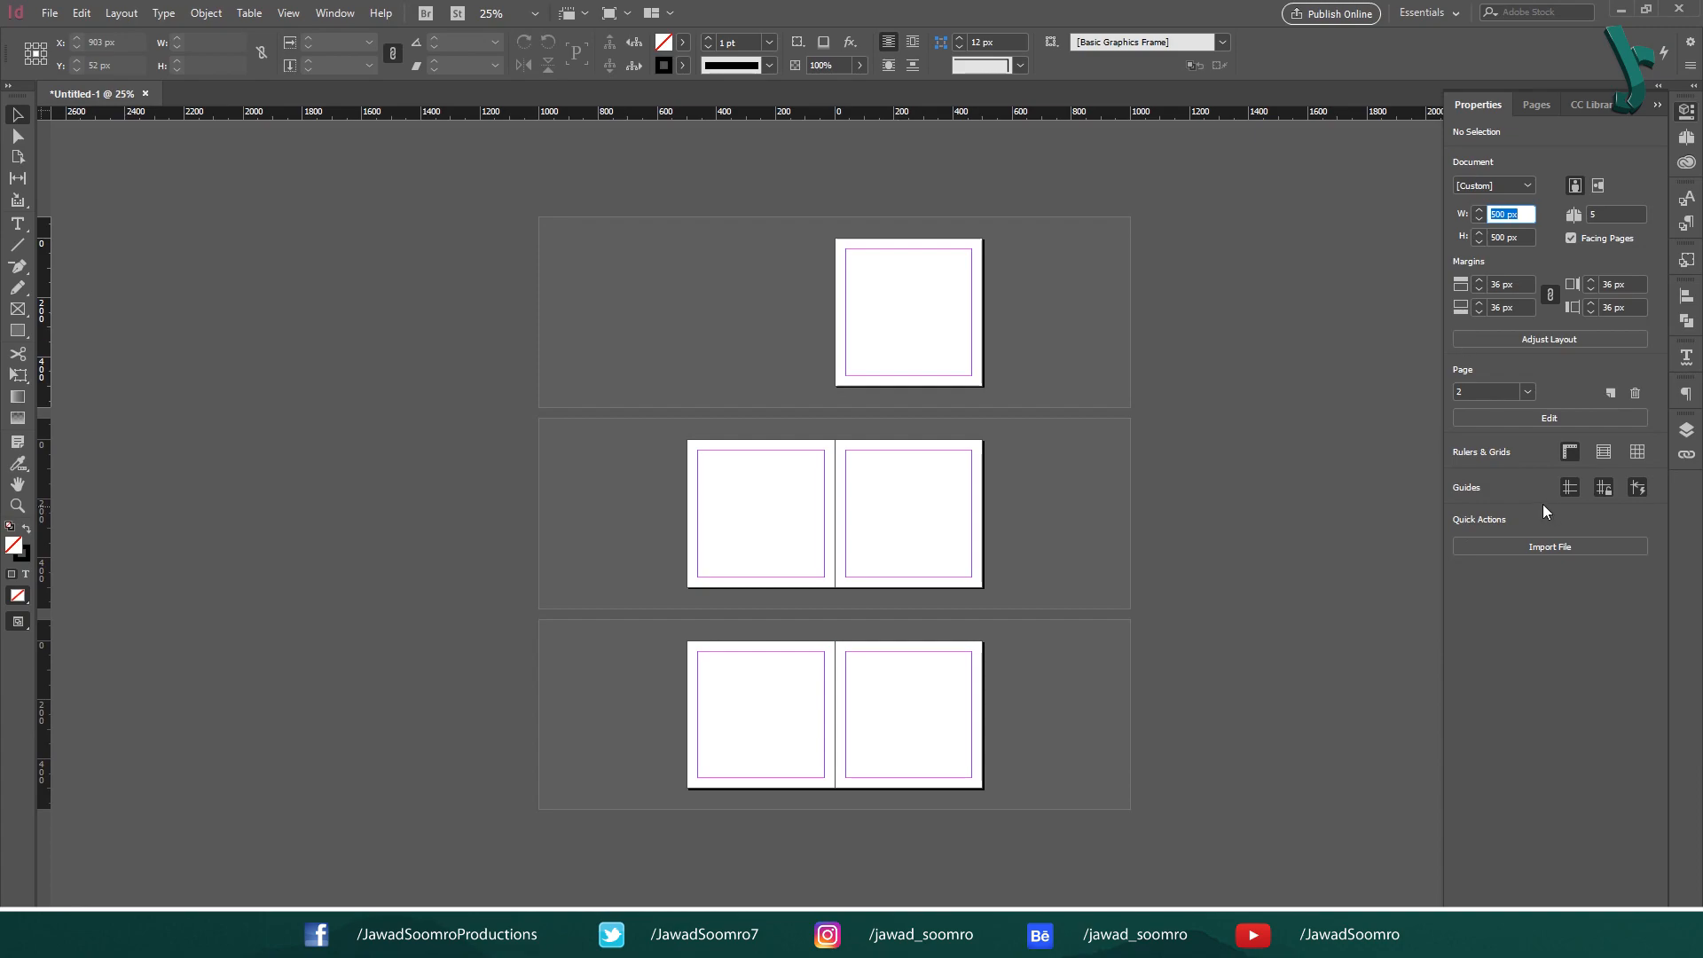
- Add pages using the document's page settings until it has 11 pages, and delete the current page
click(1609, 393)
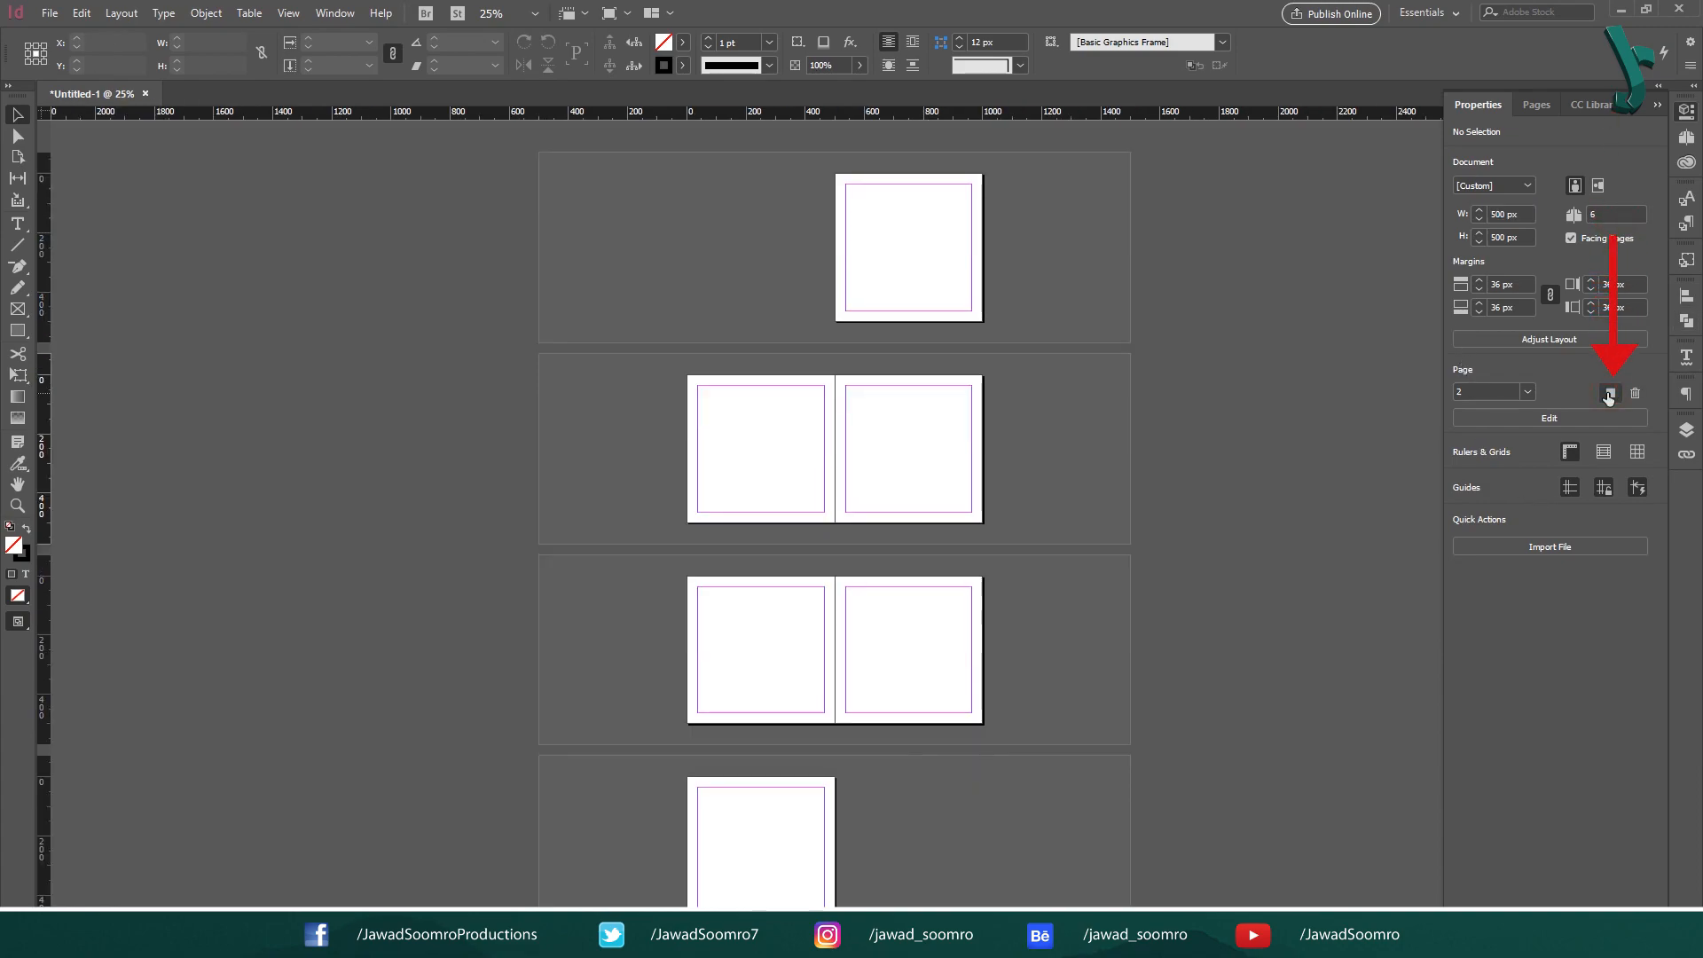
click(1609, 393)
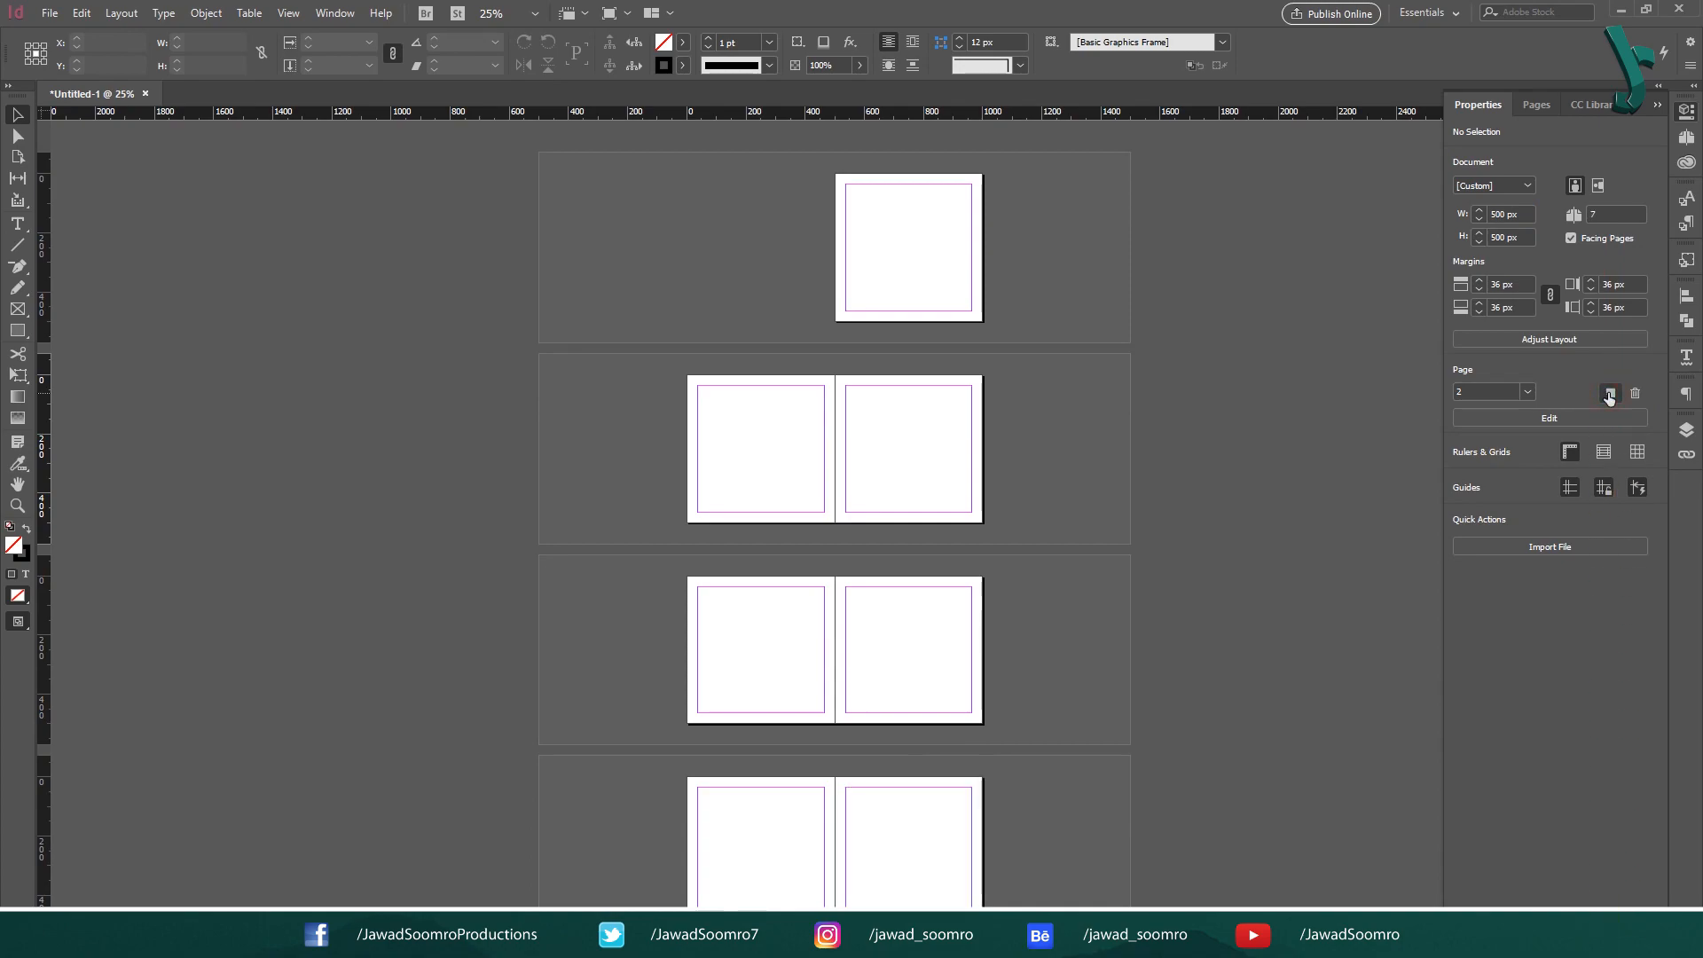
click(1609, 393)
drag(1041, 699, 1095, 147)
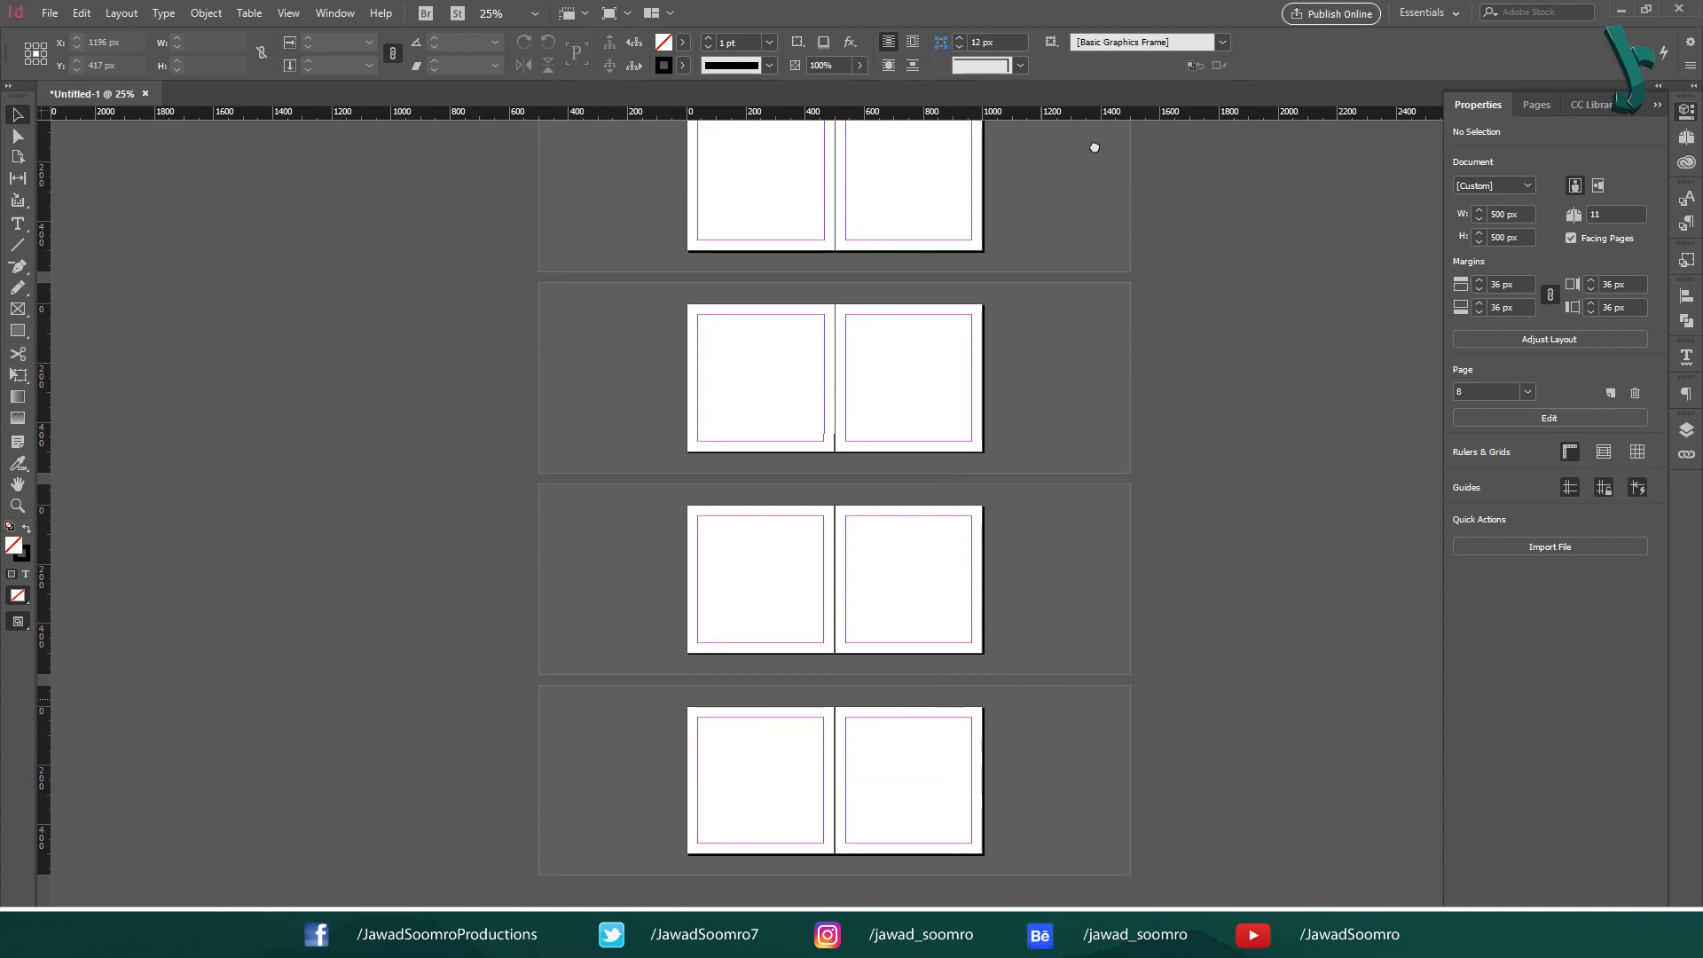
click(1636, 393)
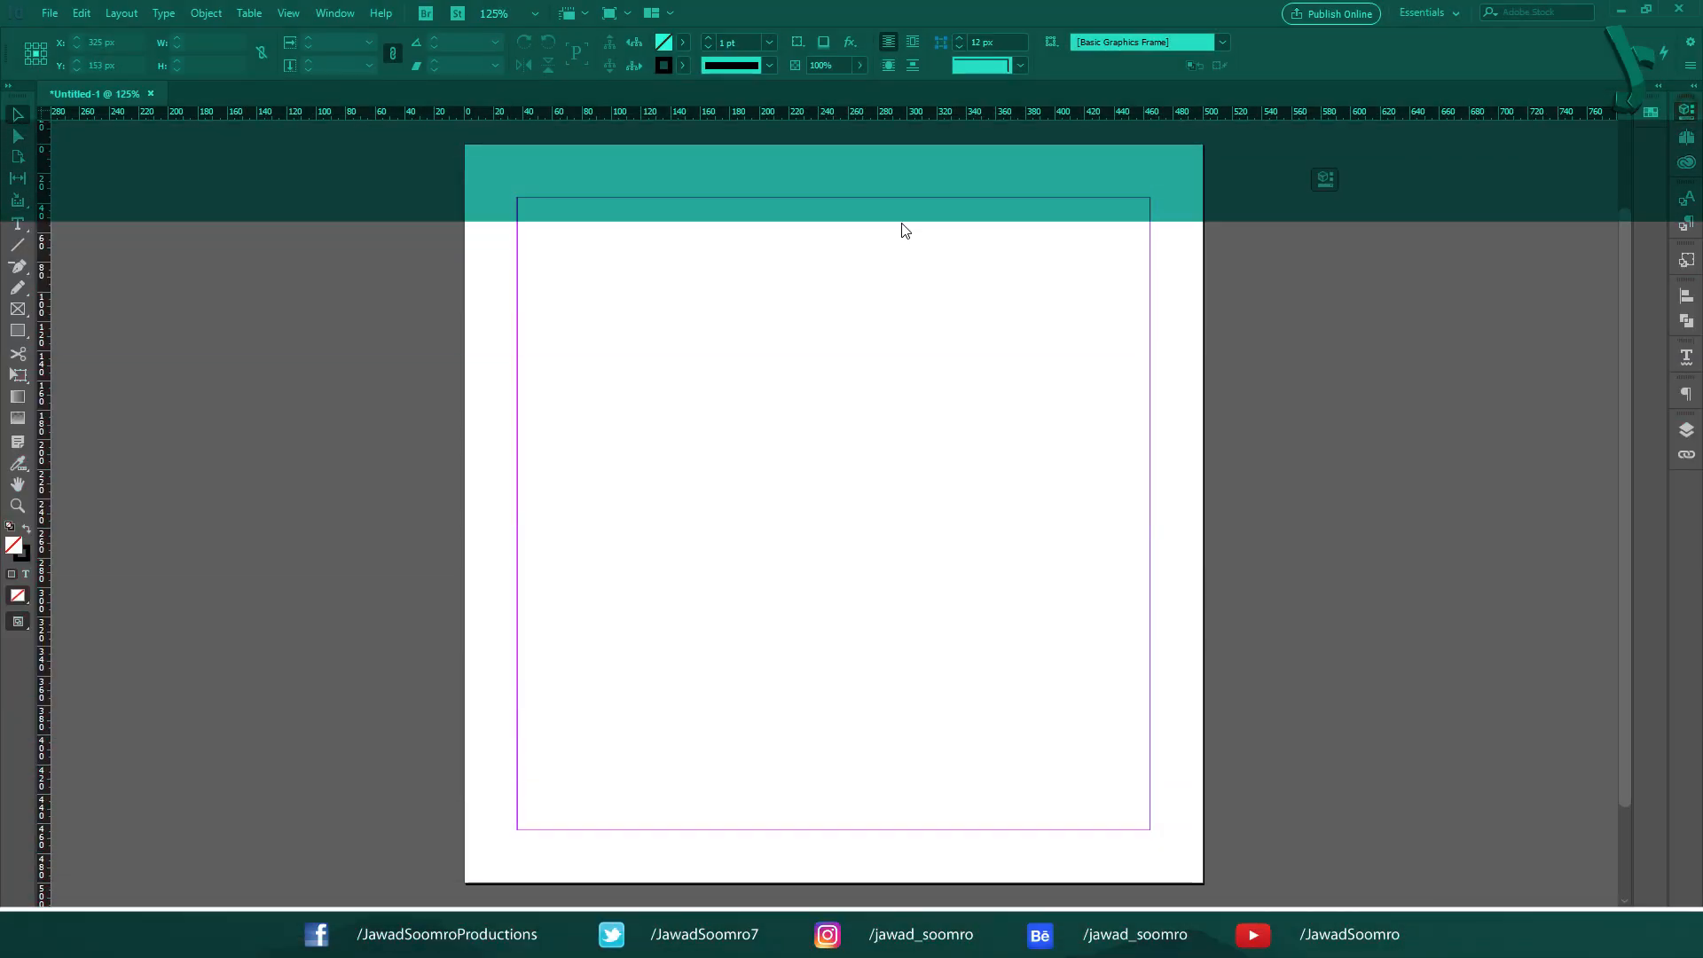
- Undock the Properties panel and expand it as a floating panel
drag(901, 224, 318, 236)
click(305, 249)
drag(479, 105, 384, 109)
- Undock the Pages and CC Libraries group and place it beside the floating Properties panel over the page
click(1686, 113)
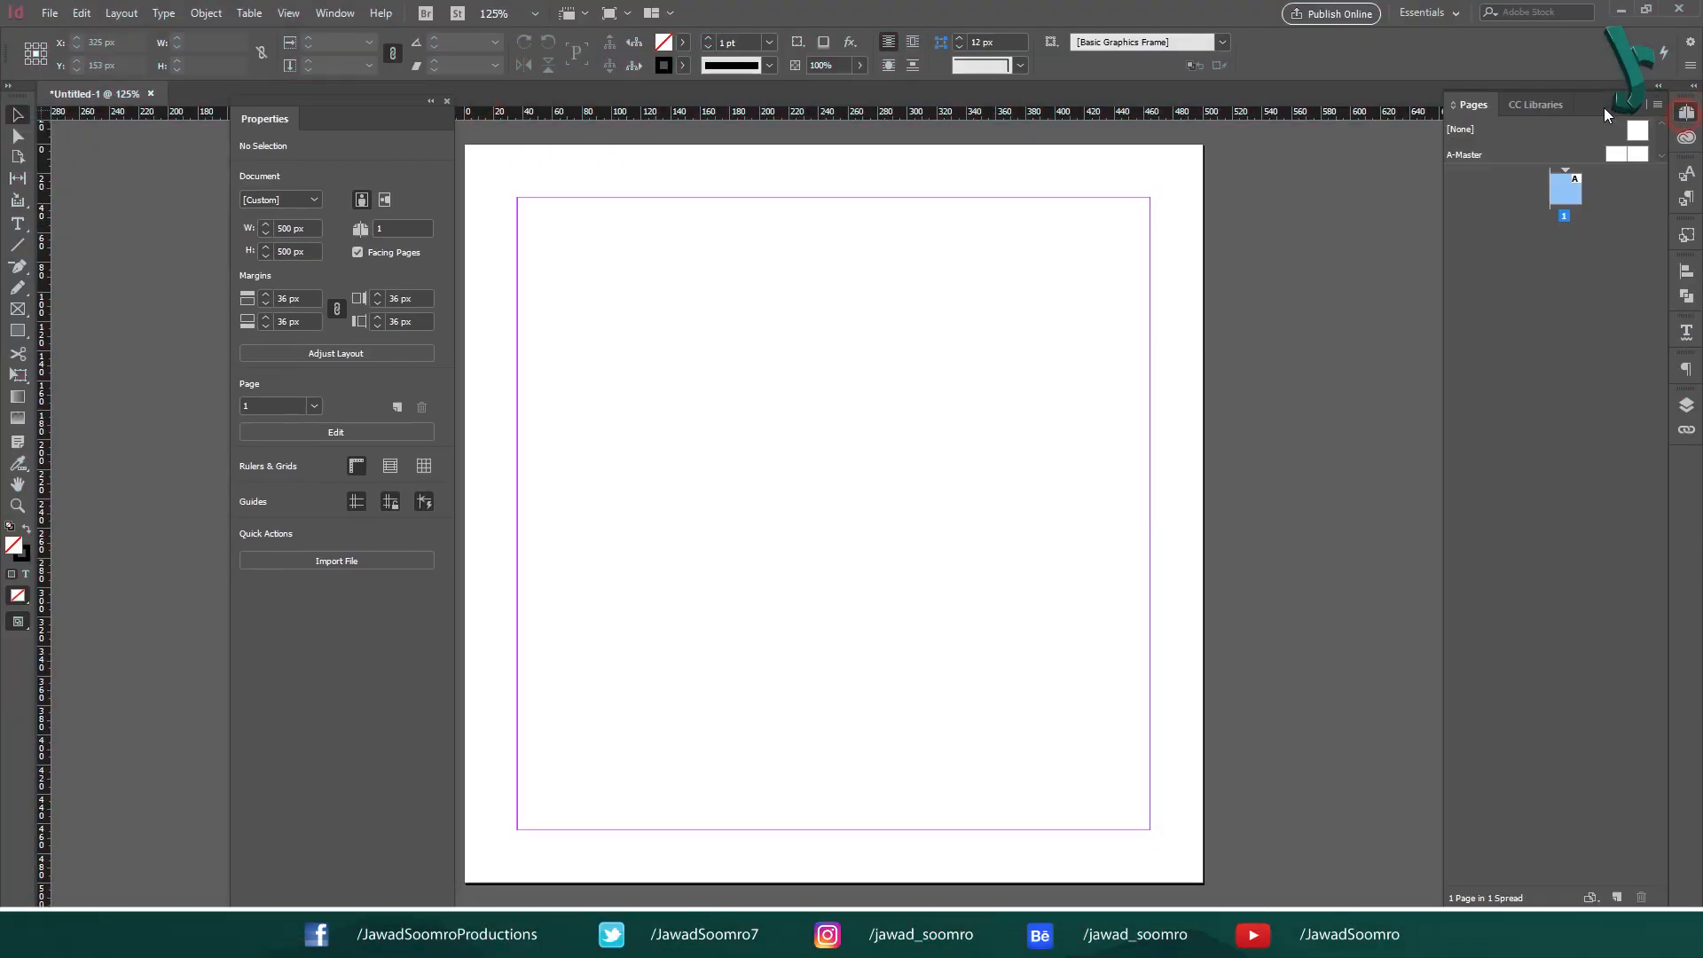
drag(1607, 114, 1375, 117)
drag(398, 118, 810, 130)
drag(1346, 110, 1030, 131)
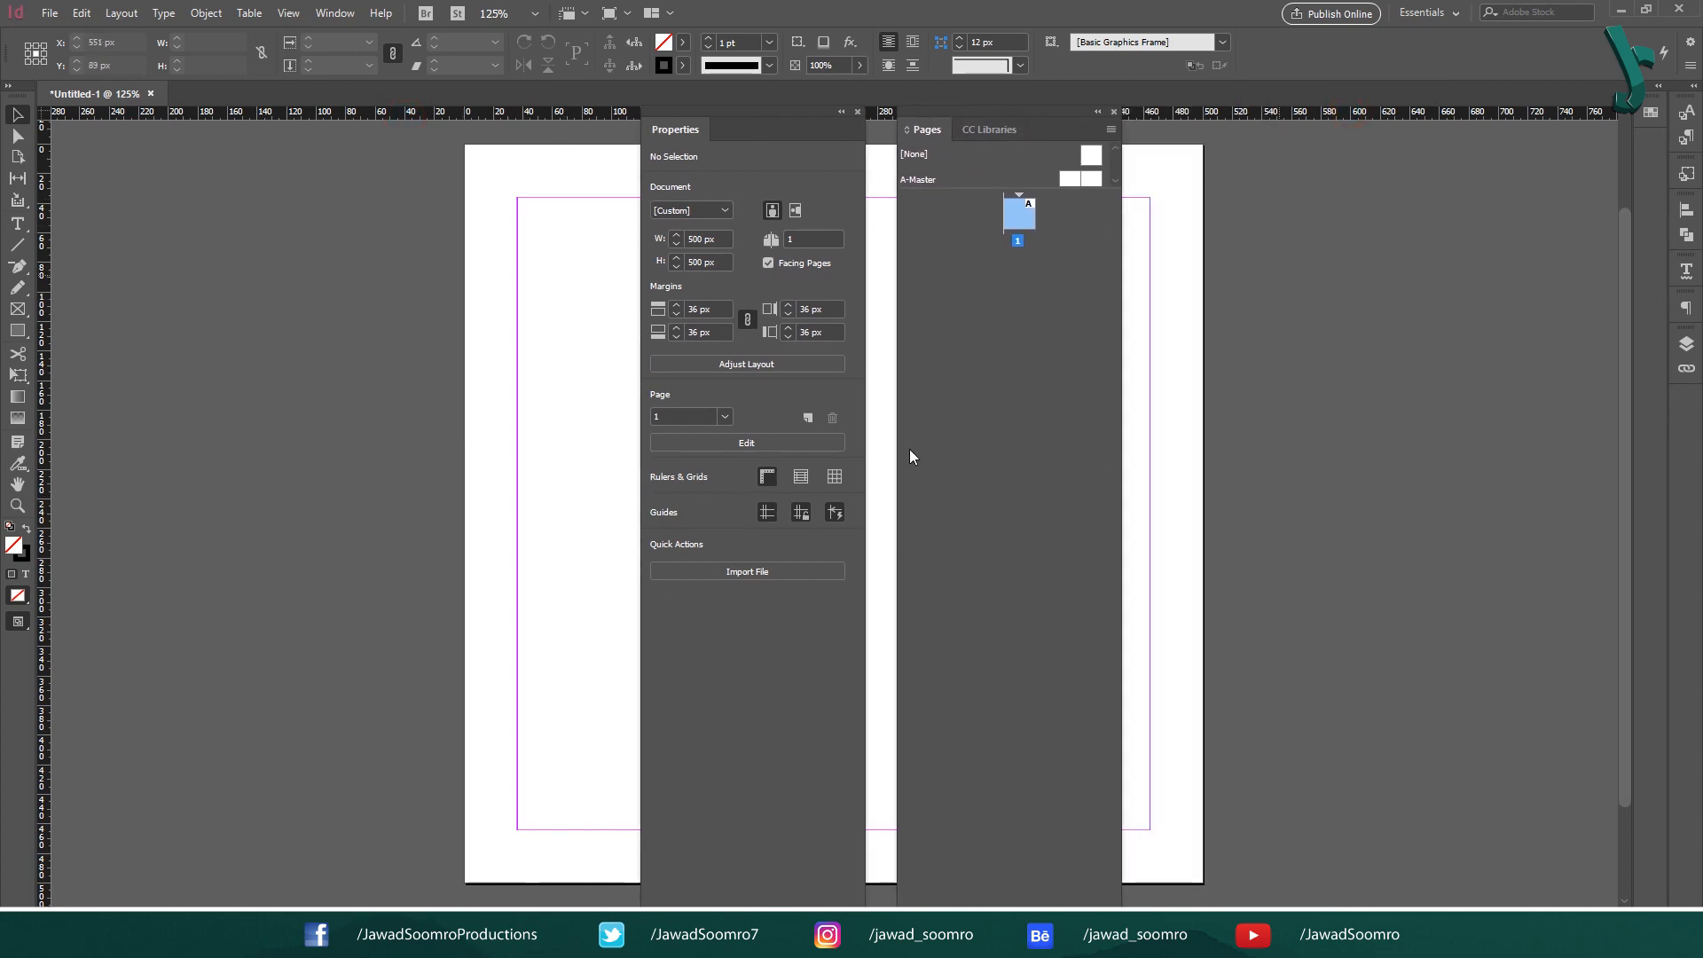
- Dock the floating Pages and CC Libraries group and the Properties panel back into the collapsed panel dock
drag(1060, 129, 1683, 101)
drag(746, 133, 1684, 105)
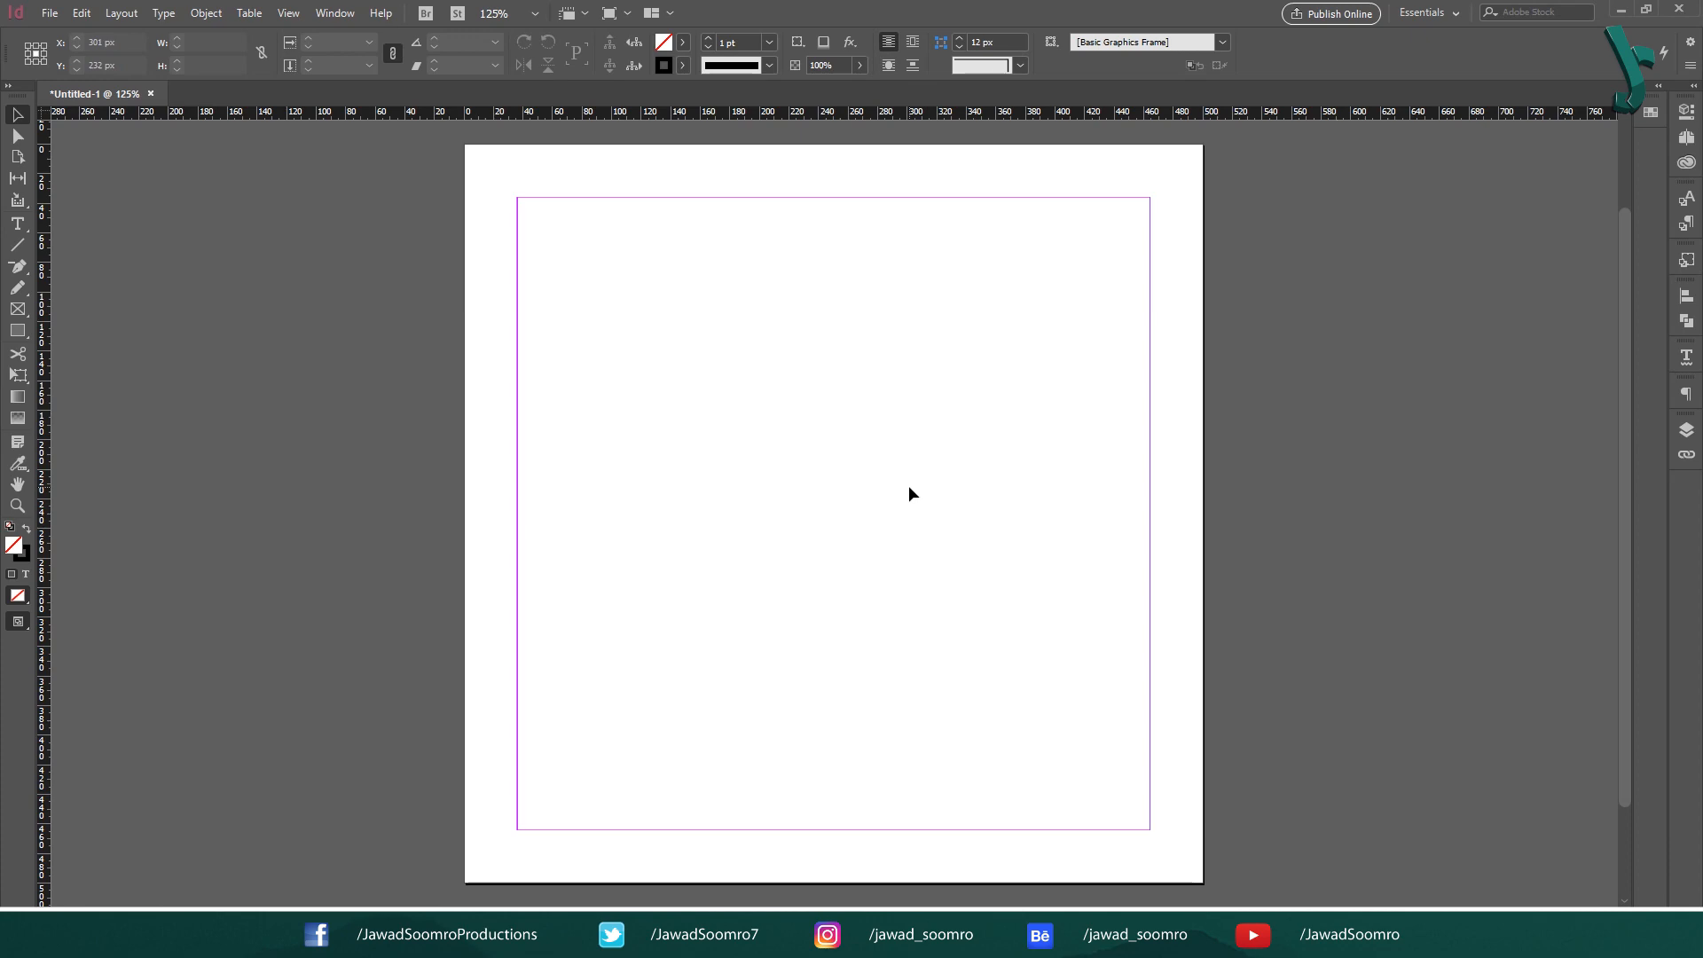
key(ctrl+minus)
key(ctrl+minus)
key(ctrl+minus)
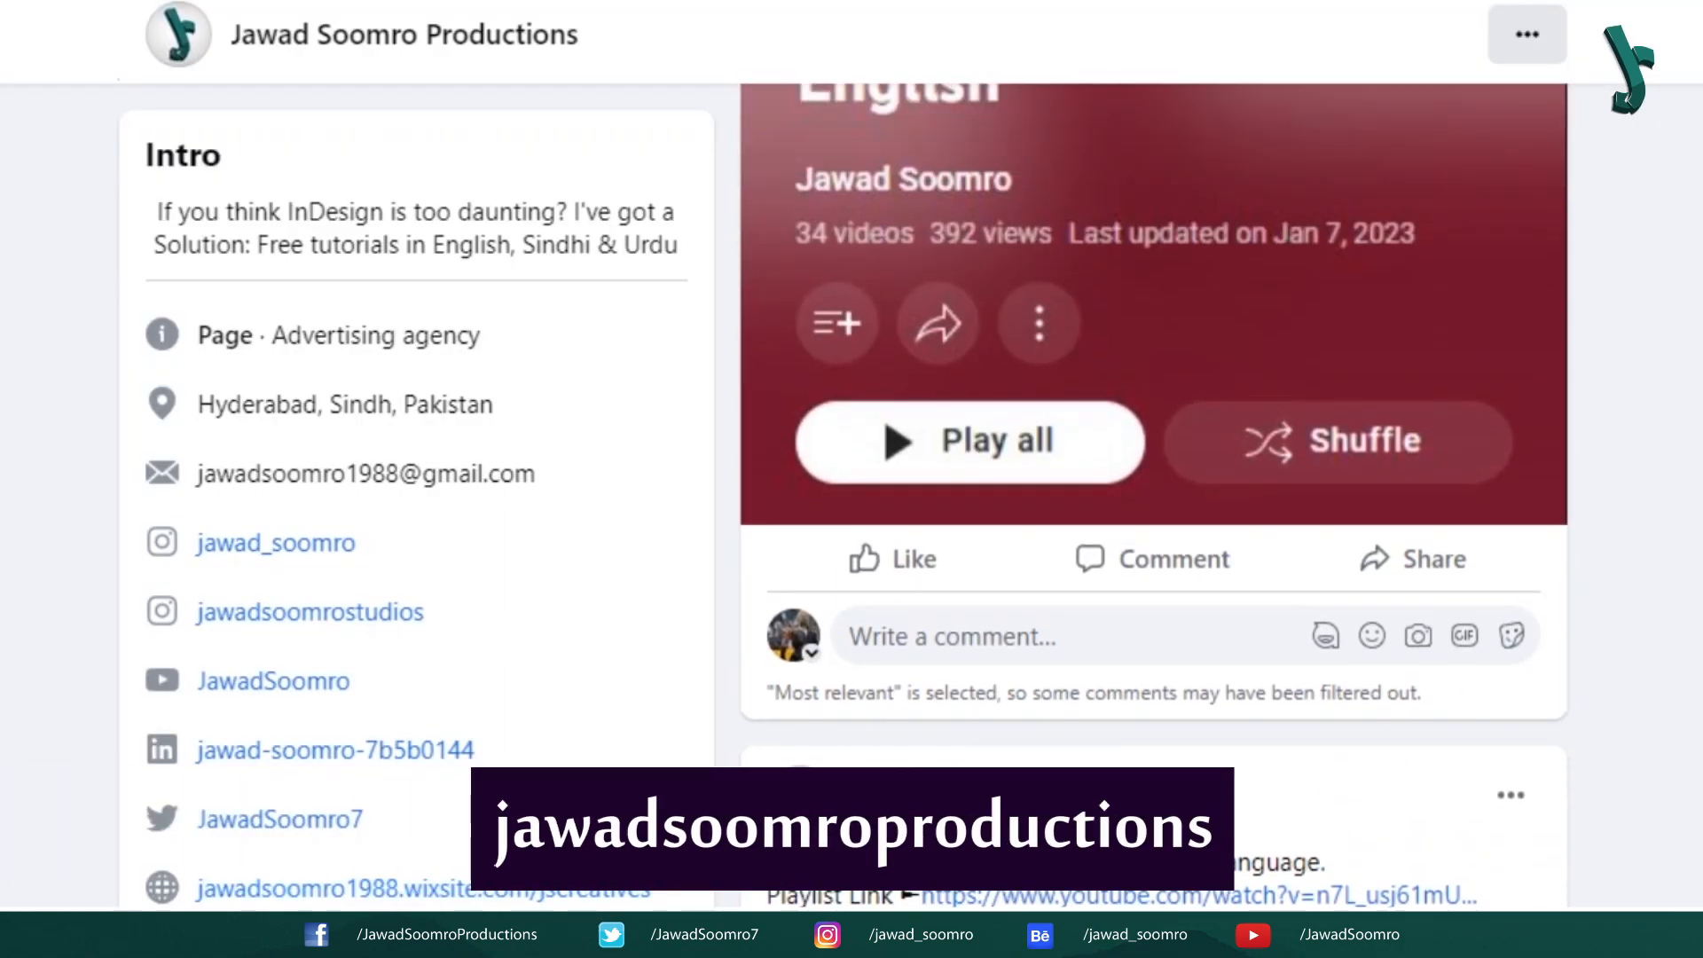
scroll(852, 479, up, 15)
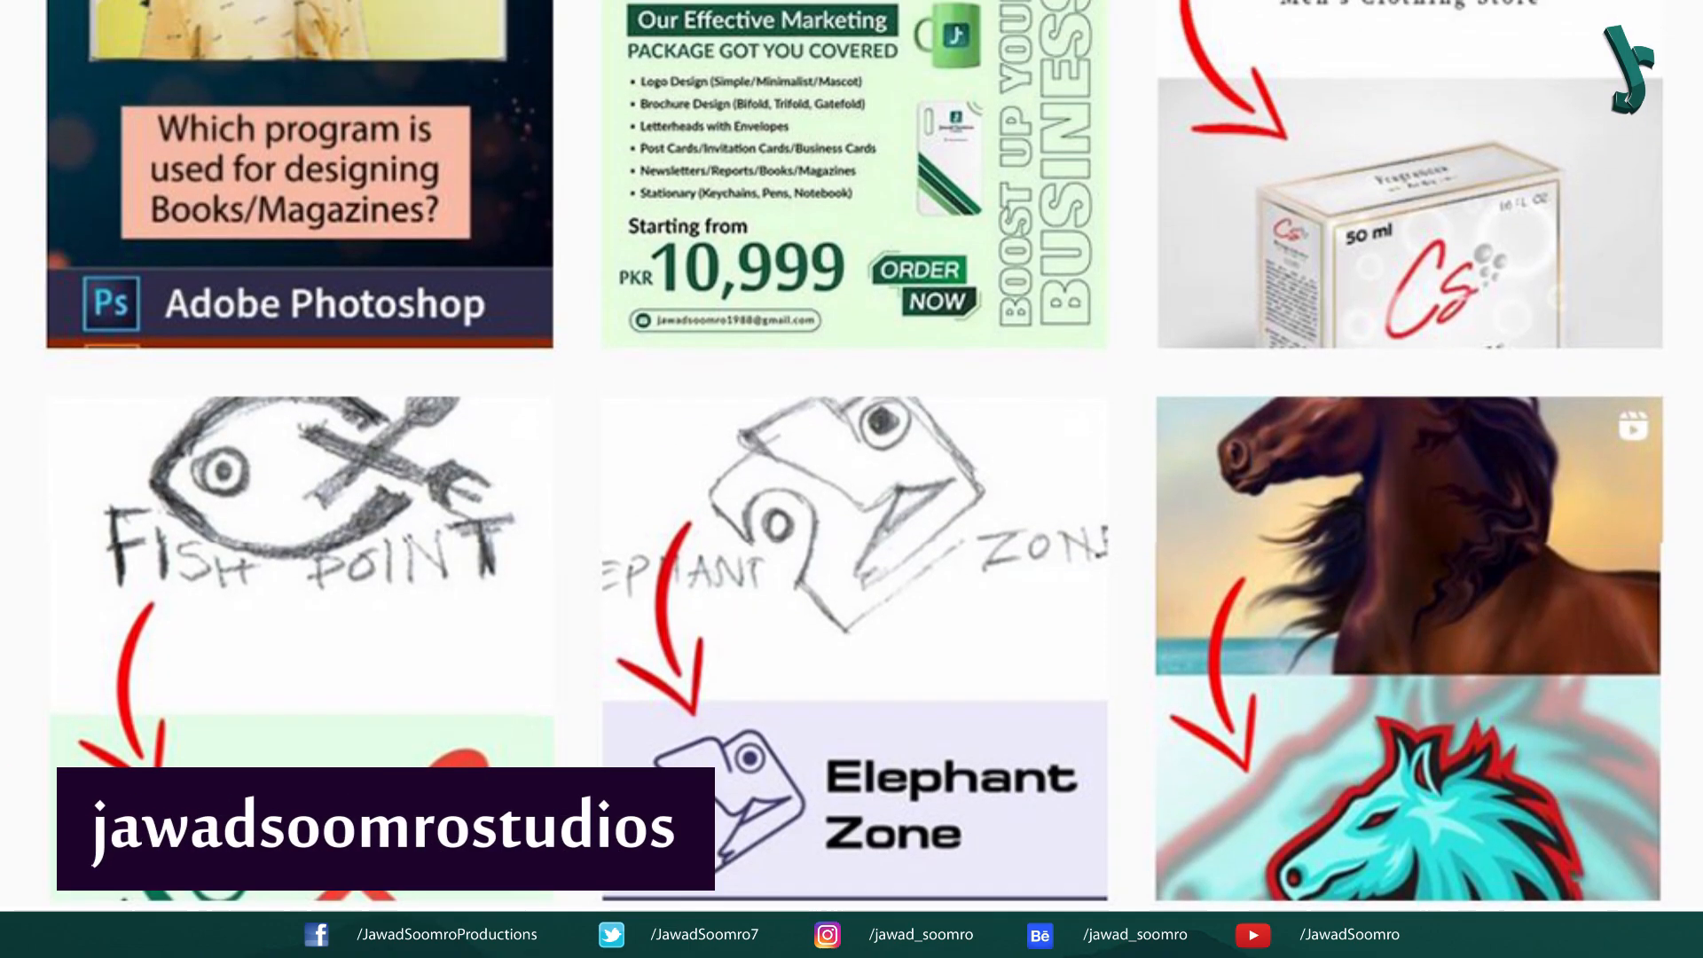
scroll(851, 479, up, 5)
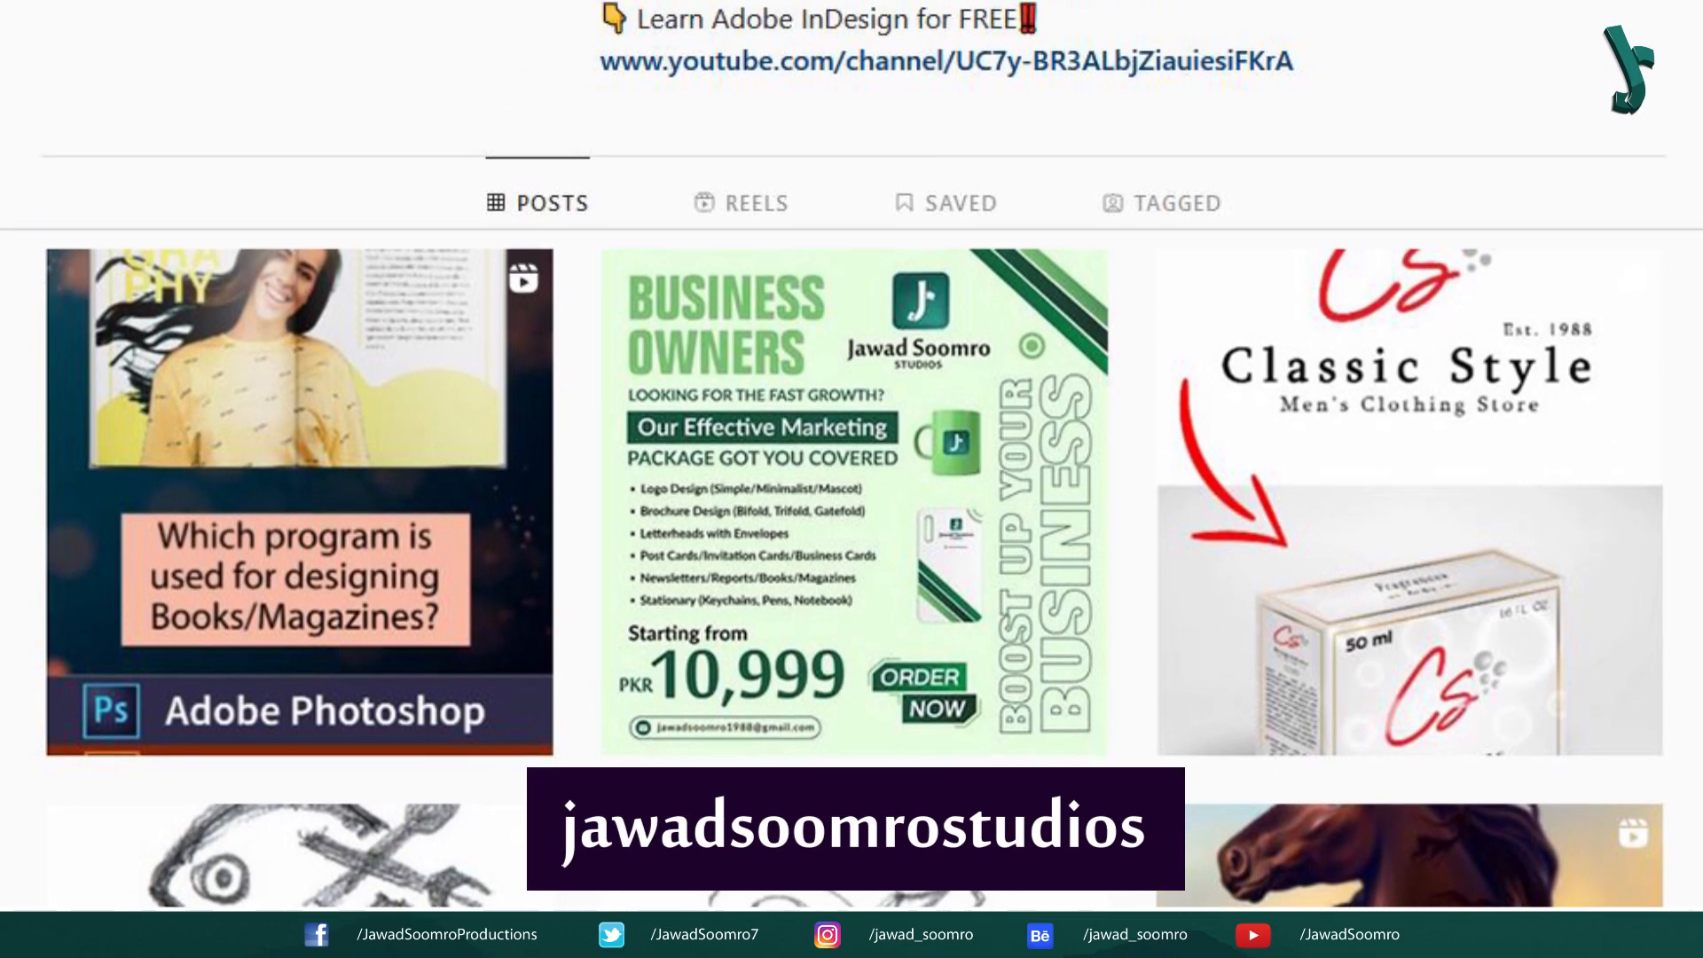
scroll(852, 479, up, 4)
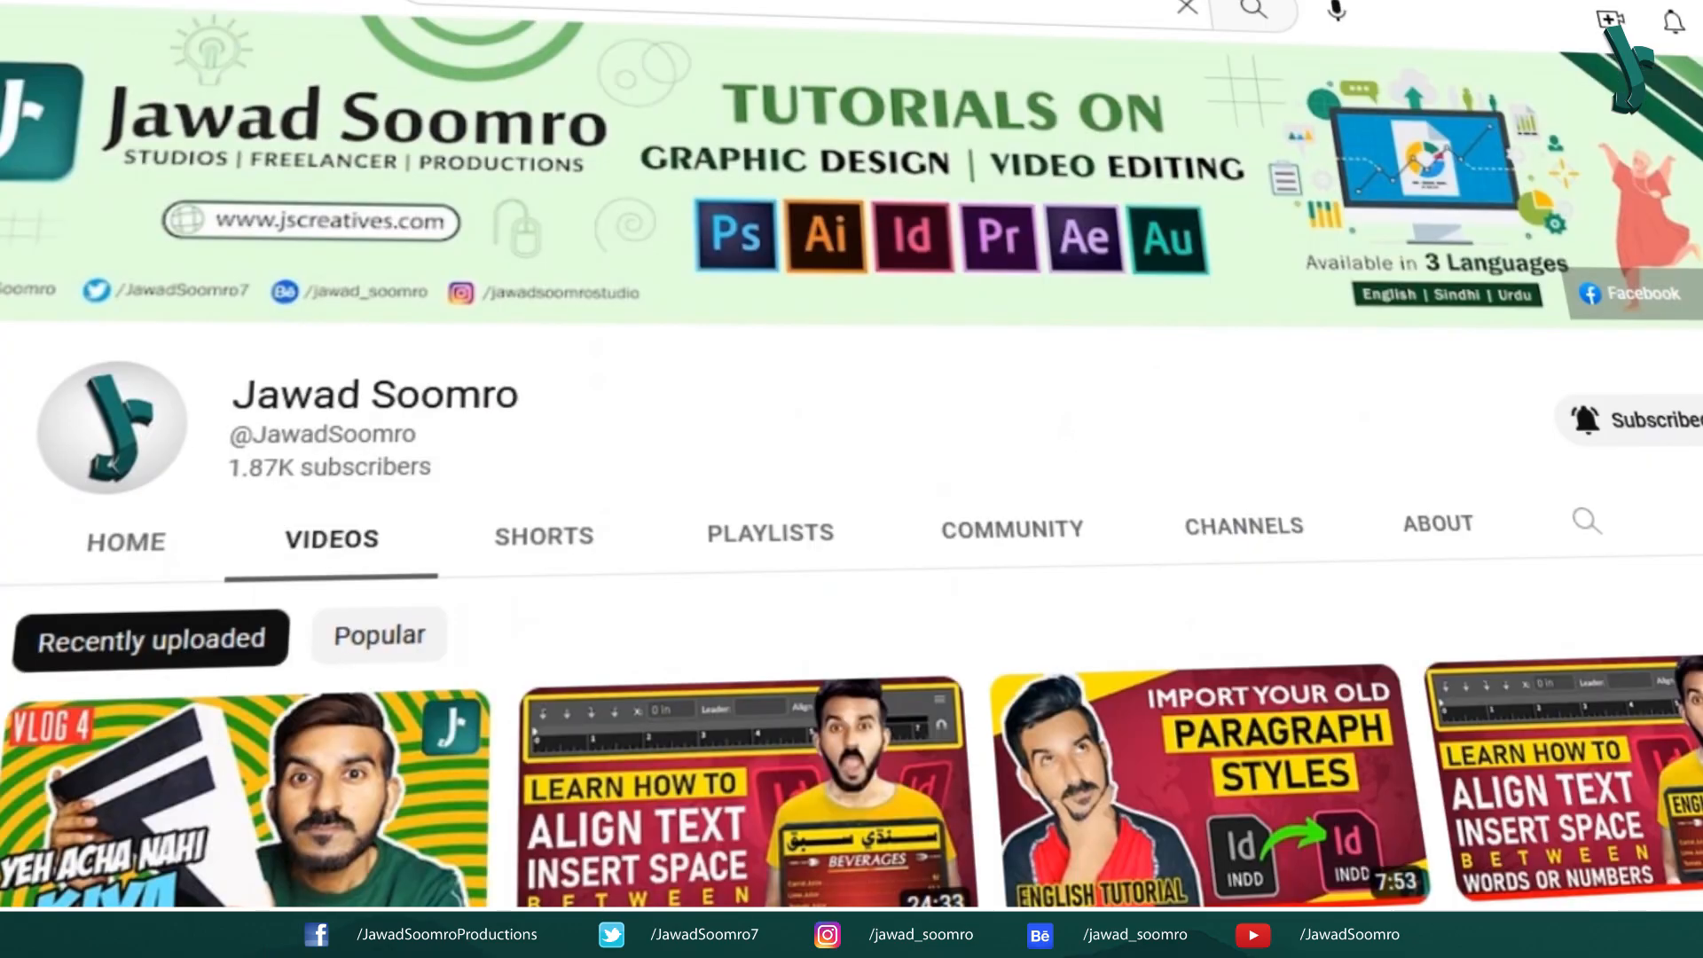
scroll(852, 479, down, 5)
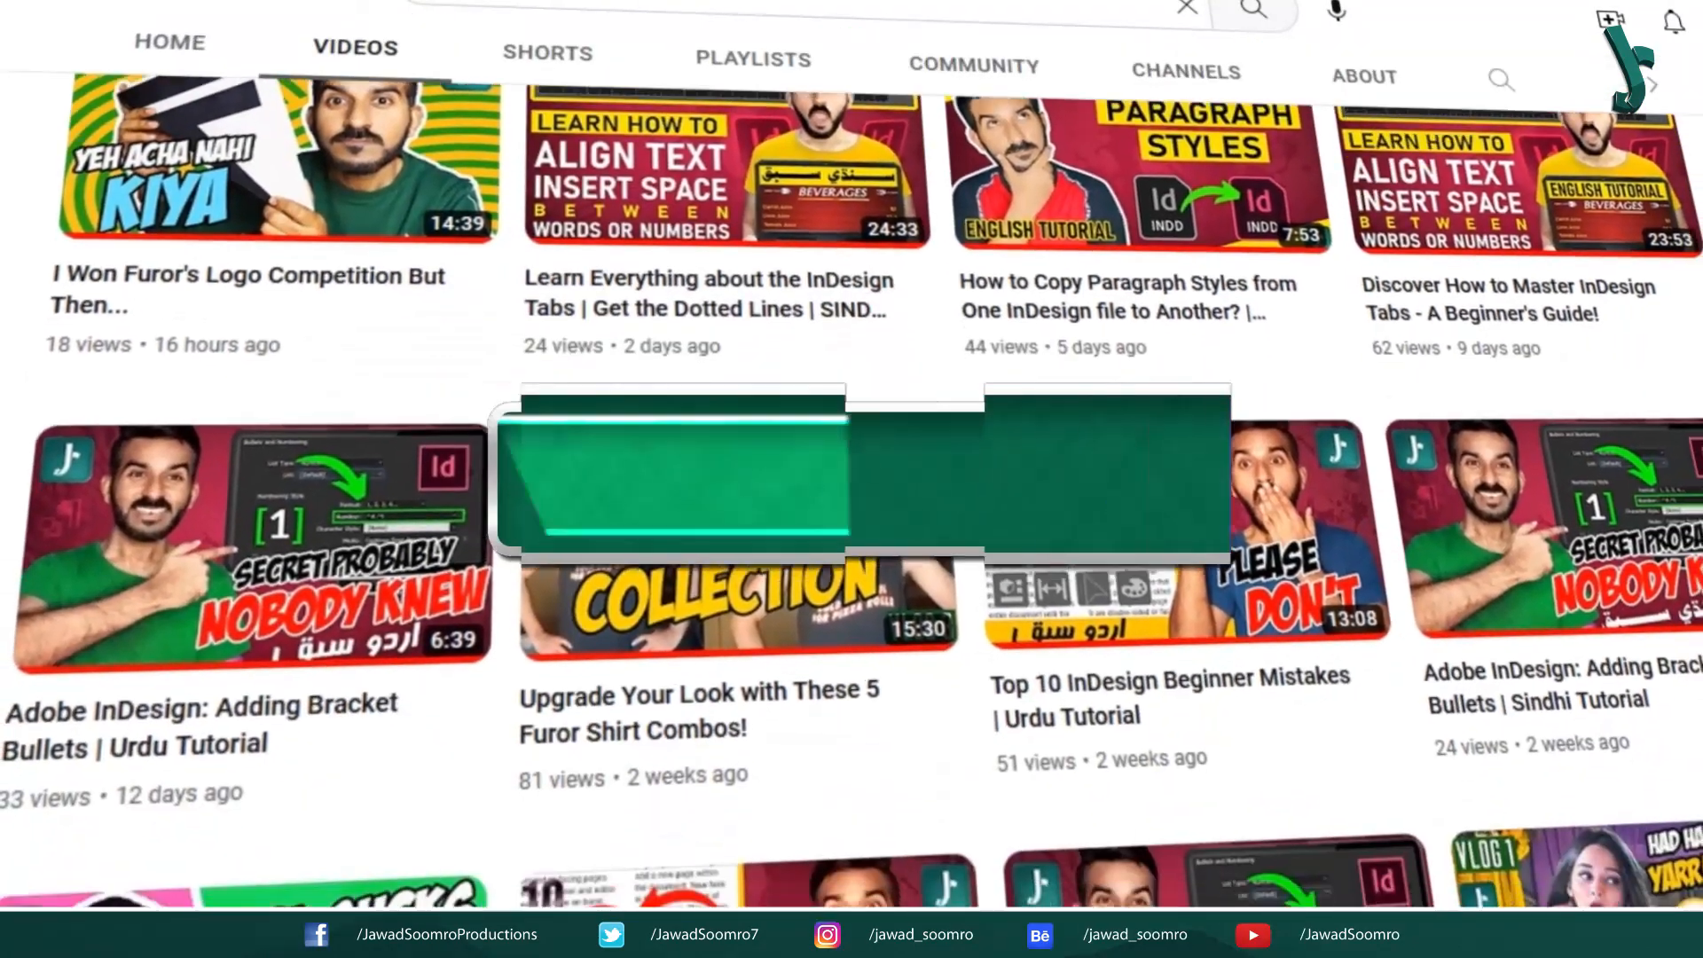